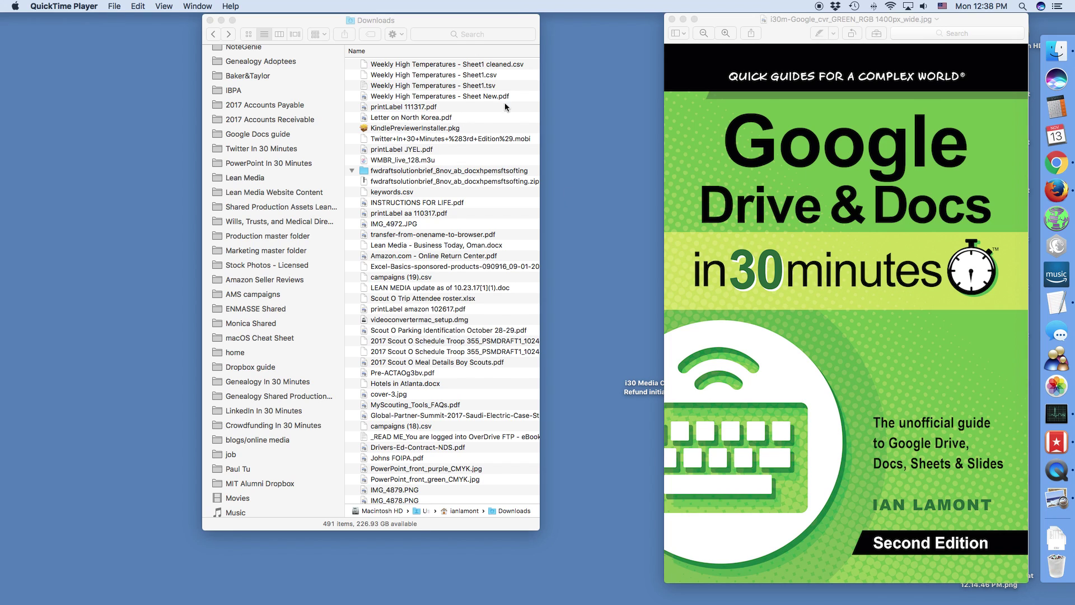
Open Weekly High Temperatures - Sheet New.pdf in Preview and zoom in on the temperature table
double_click(443, 96)
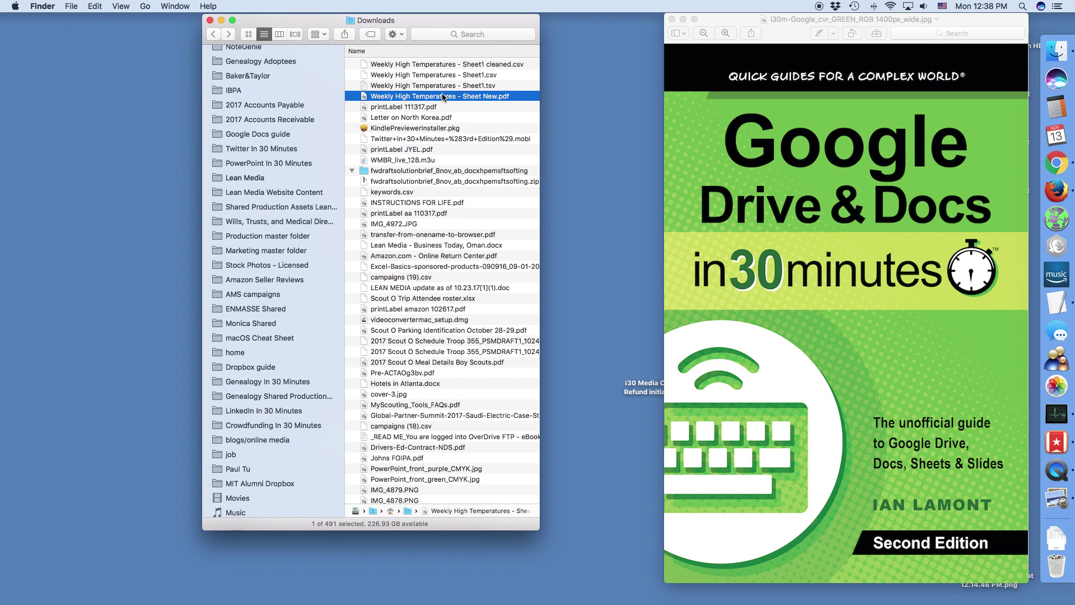
key(super+plus)
scroll(500, 299, up, 5)
scroll(499, 297, up, 3)
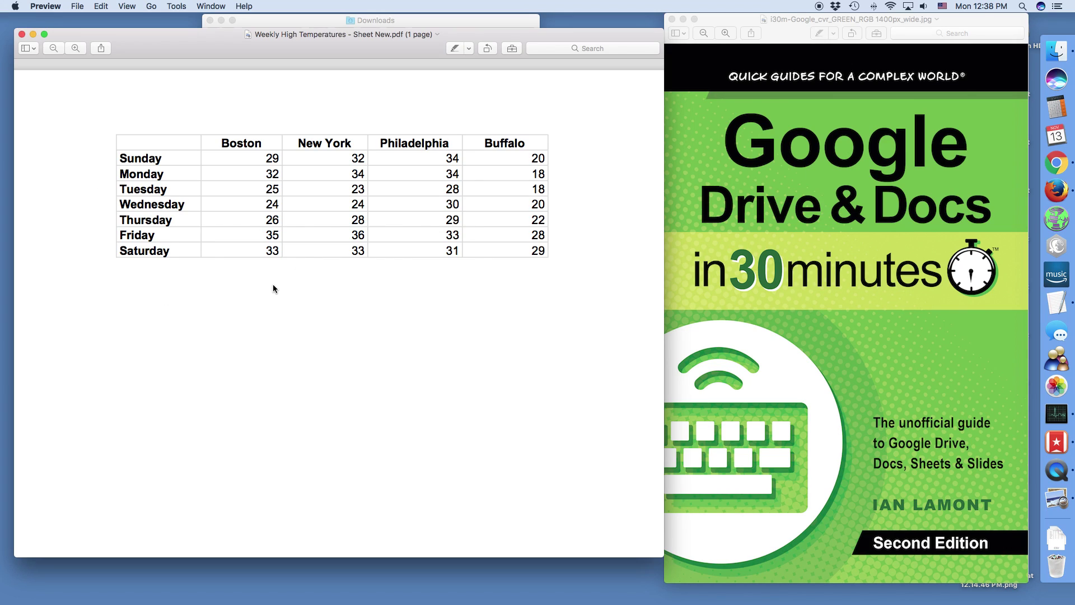
drag(553, 237, 116, 144)
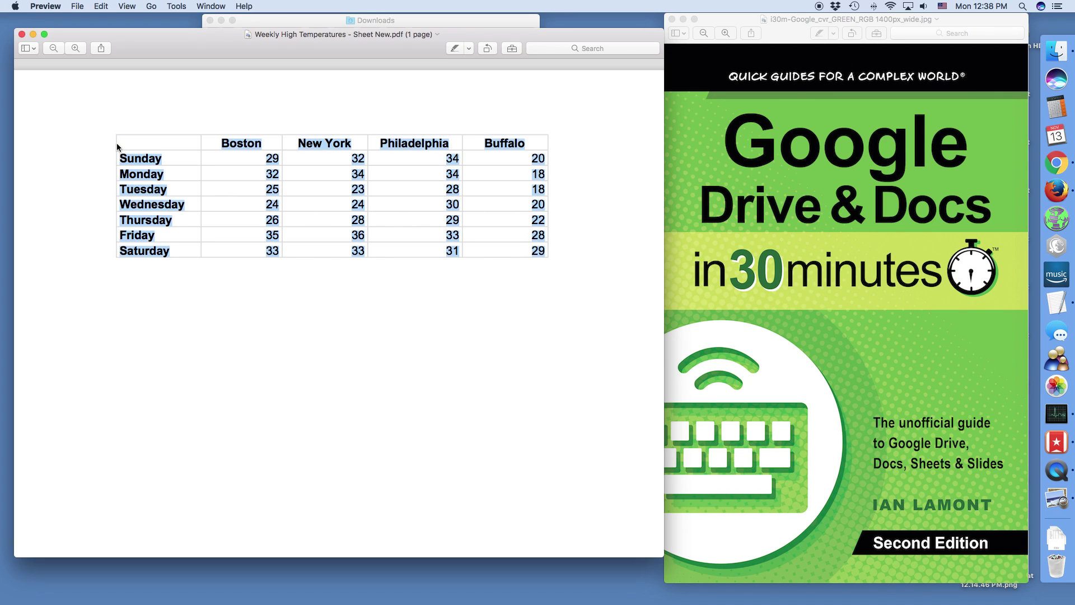
click(282, 113)
drag(294, 162, 261, 161)
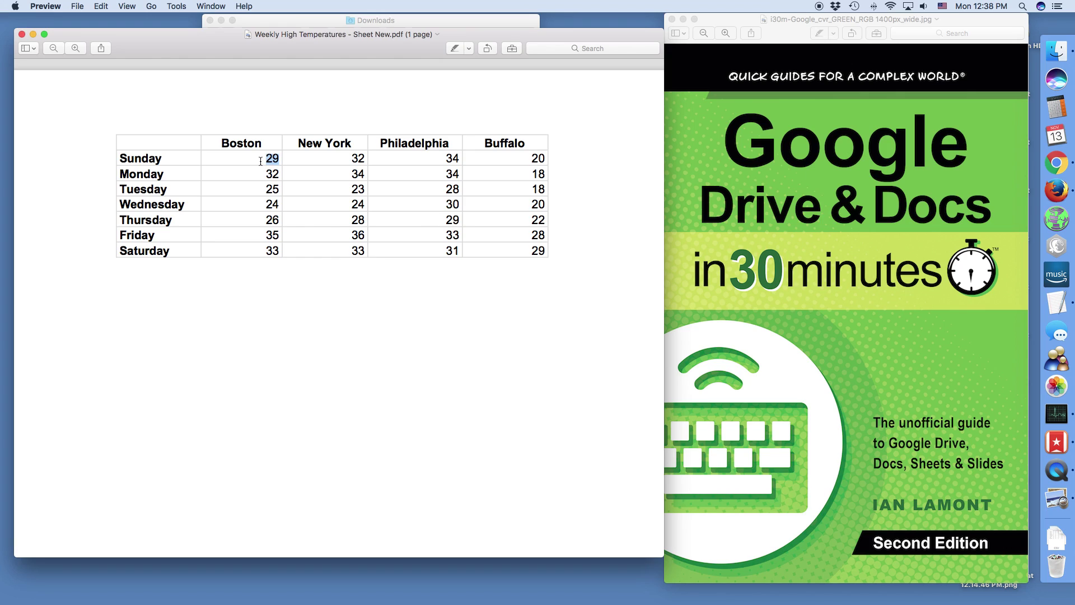
click(308, 334)
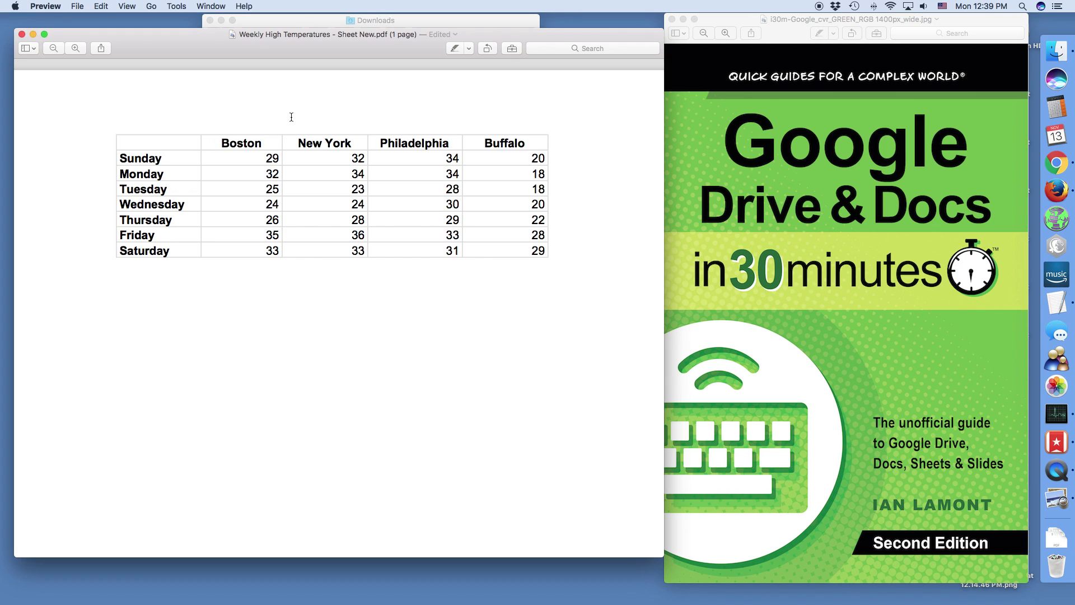
key(super+Tab)
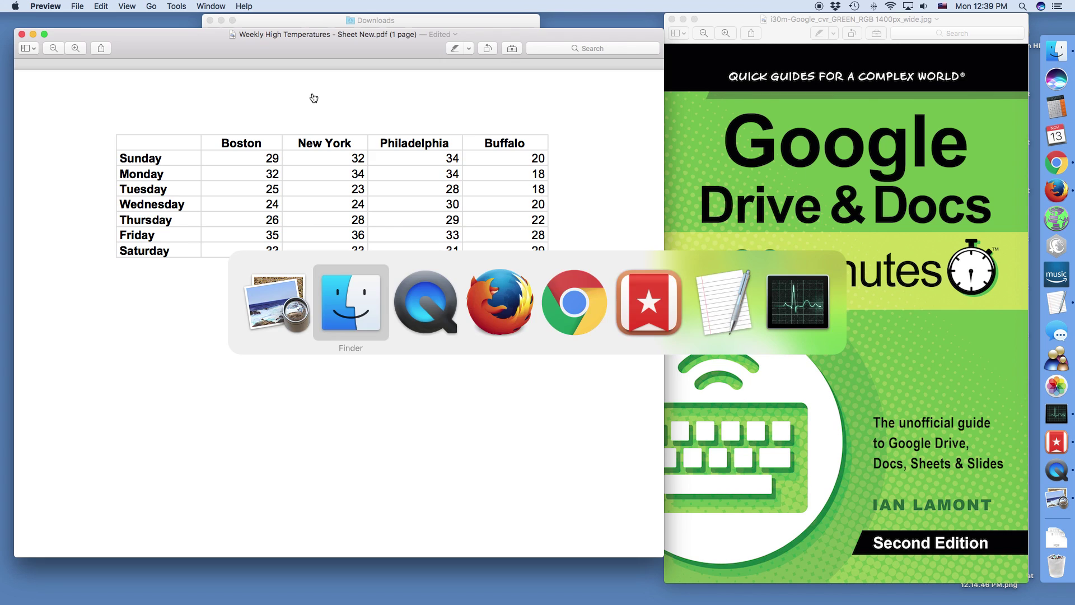
Upload Weekly High Temperatures - Sheet New.pdf from Downloads via New > File upload and locate it in My Drive
key(super+Tab)
key(super+Tab)
key(super+Tab)
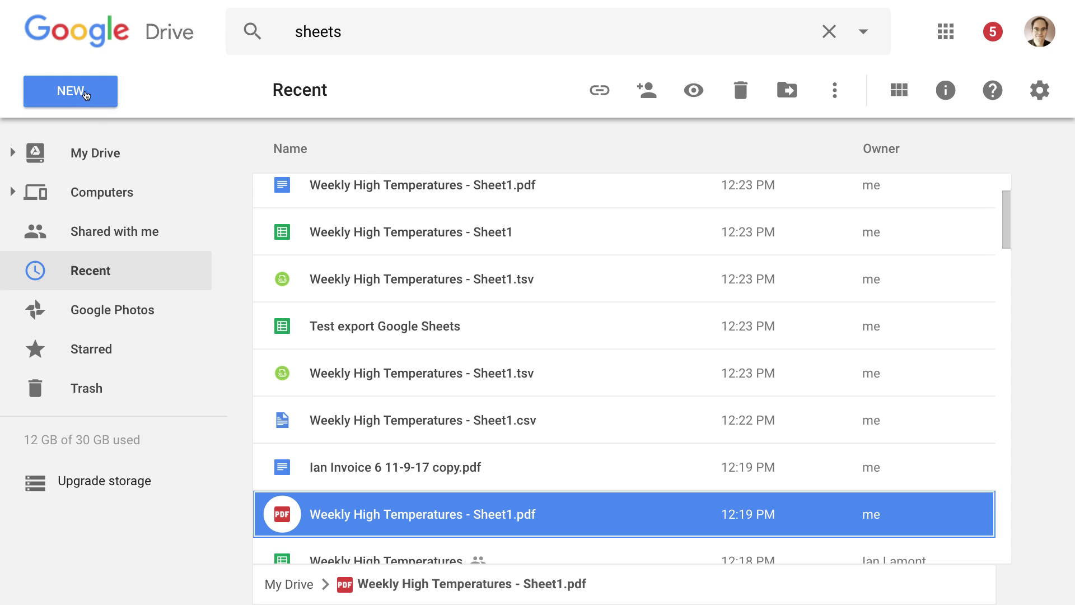
click(85, 92)
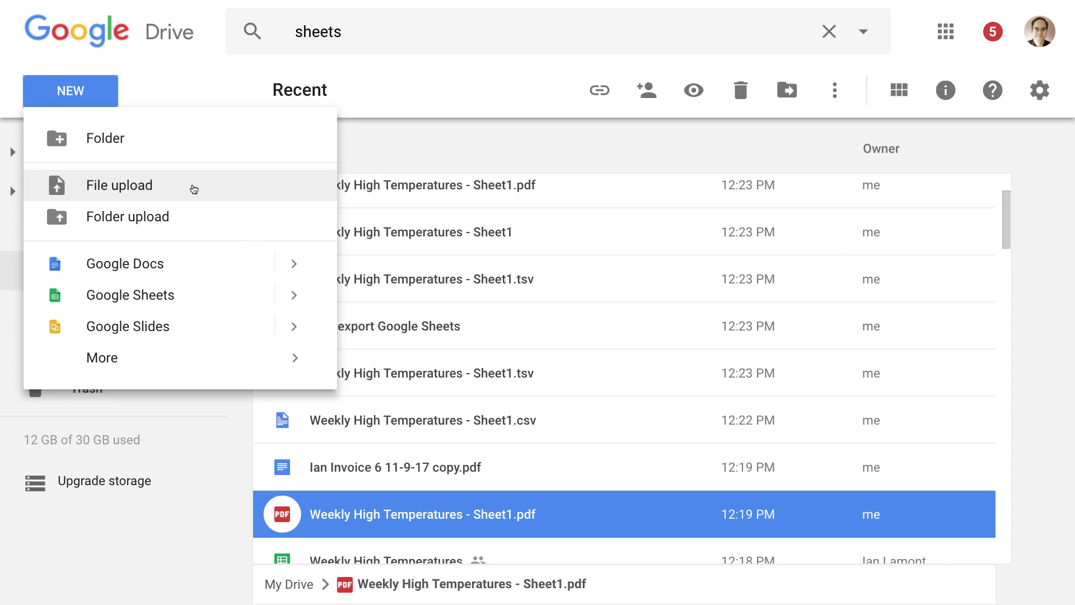
click(194, 189)
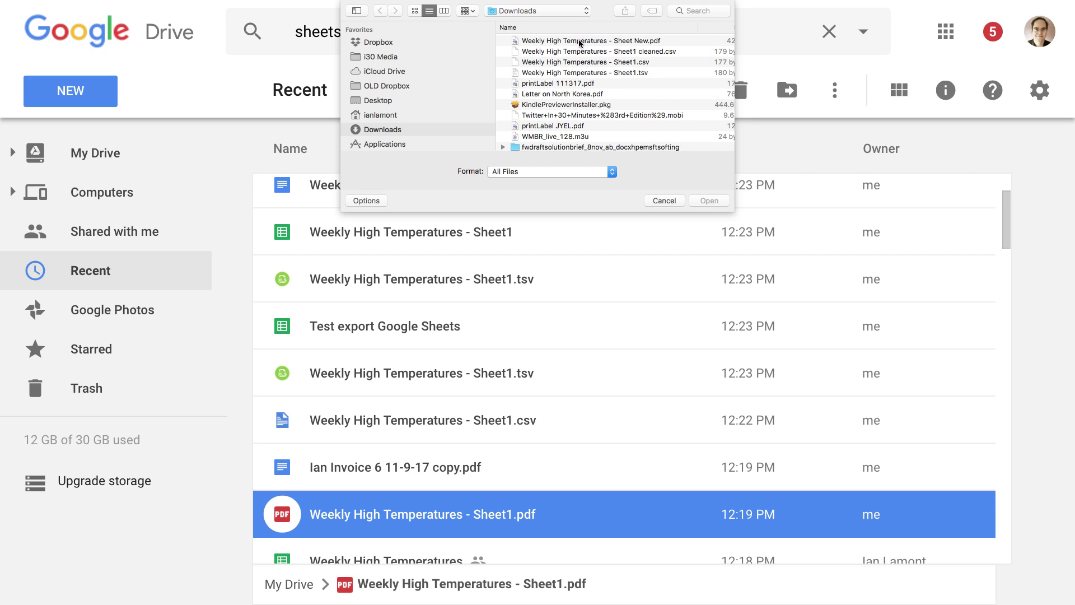
click(657, 43)
click(718, 200)
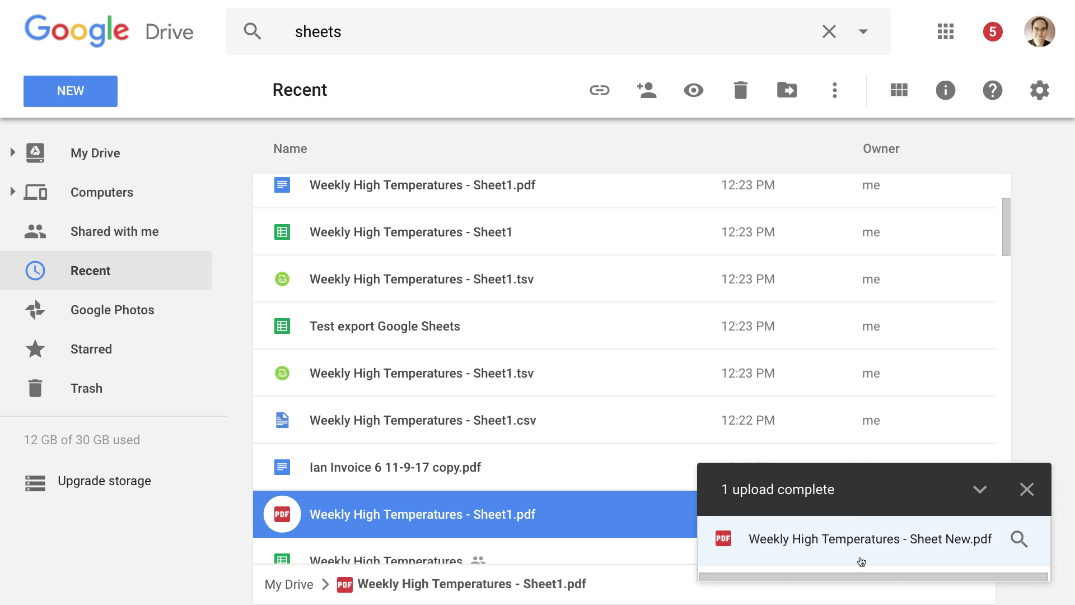
click(1019, 539)
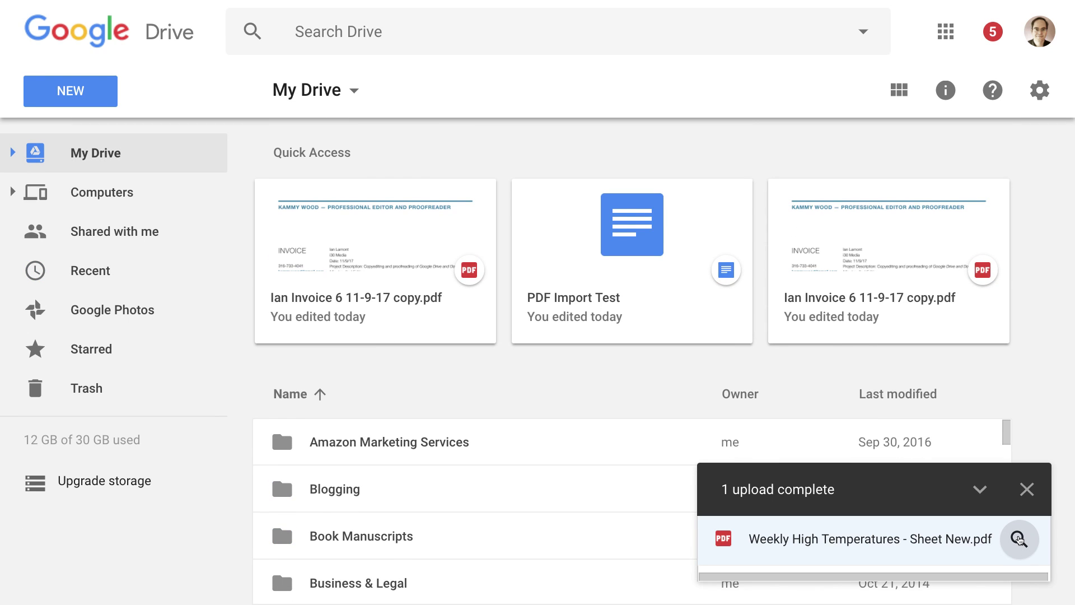
Preview the uploaded PDF, dismiss the upload notice, and select the Sheet New PDF in My Drive
click(877, 541)
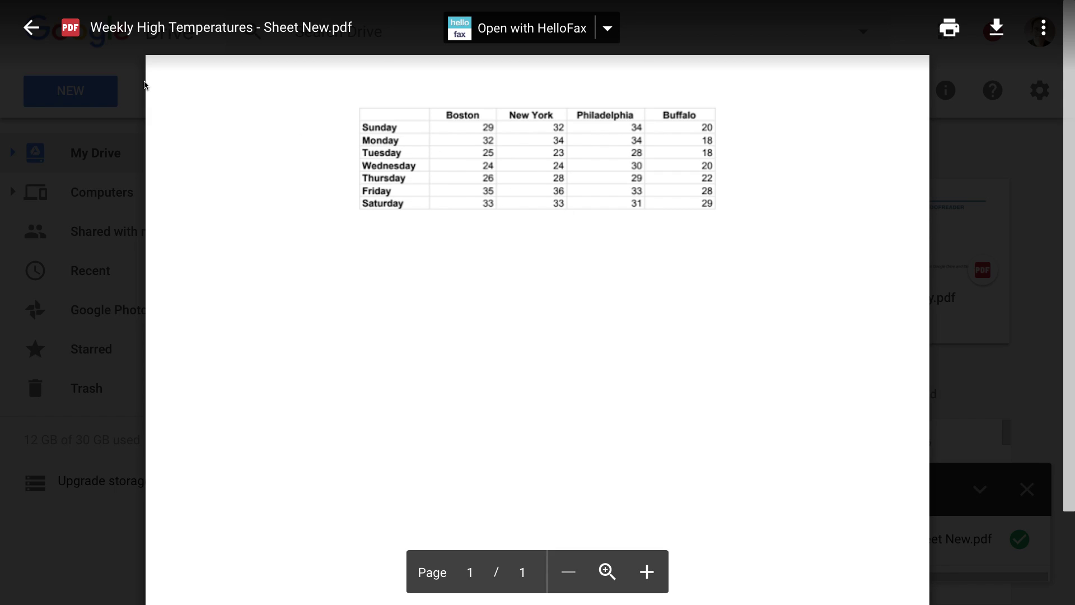
click(31, 28)
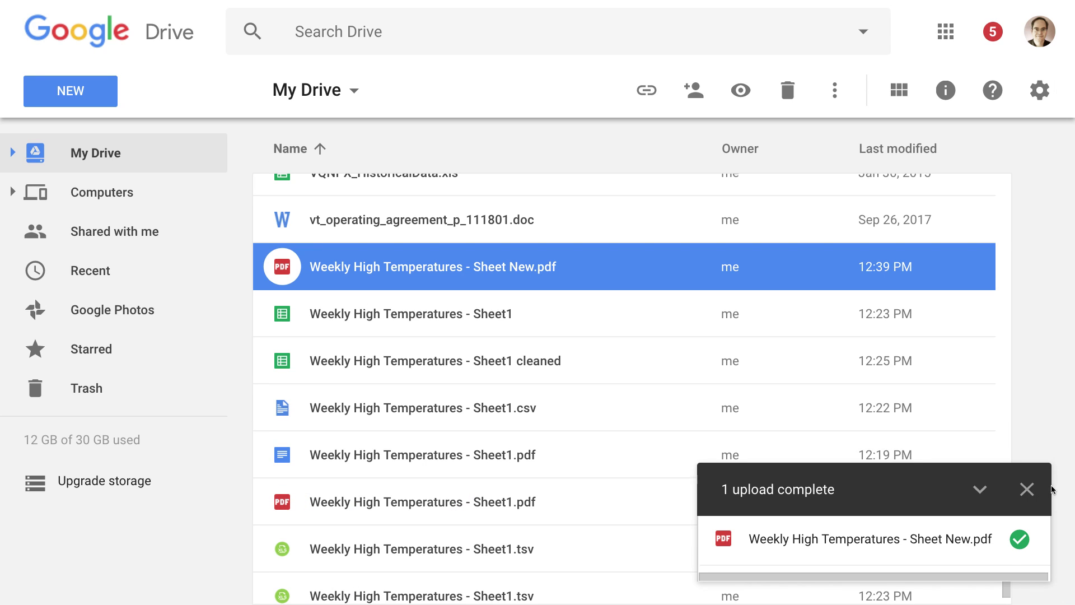
click(1027, 488)
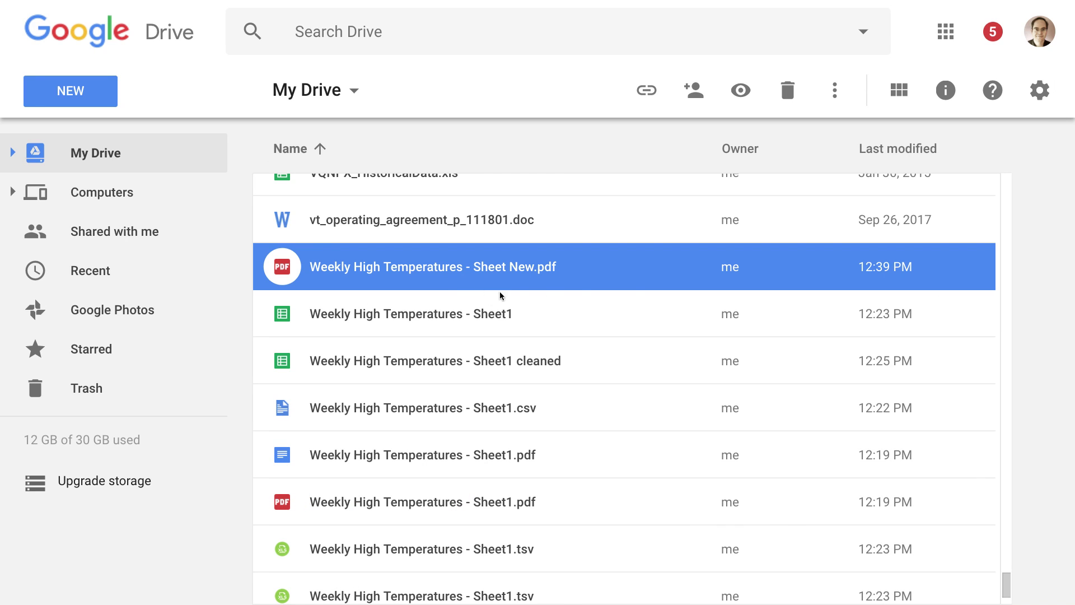
click(596, 307)
click(598, 269)
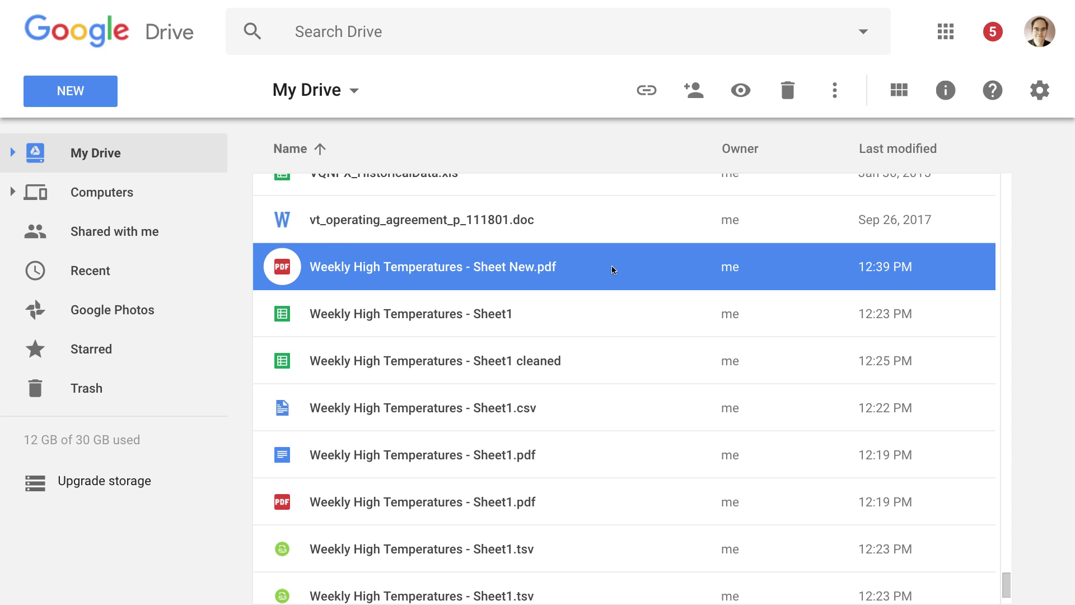
Open the Sheet New PDF with Google Docs from More actions > Open with
click(844, 98)
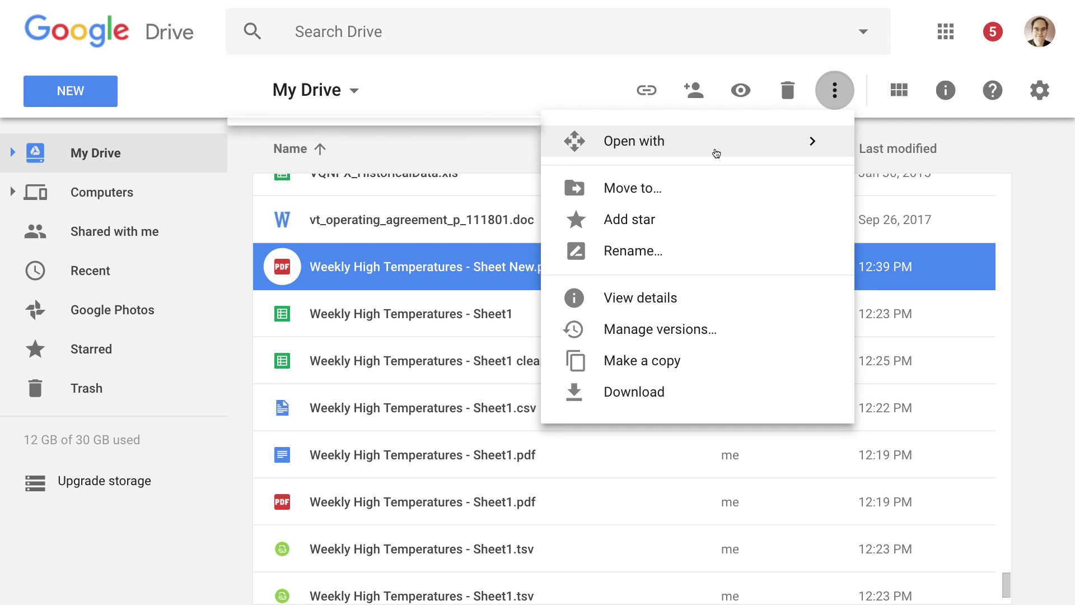
mouse_move(714, 151)
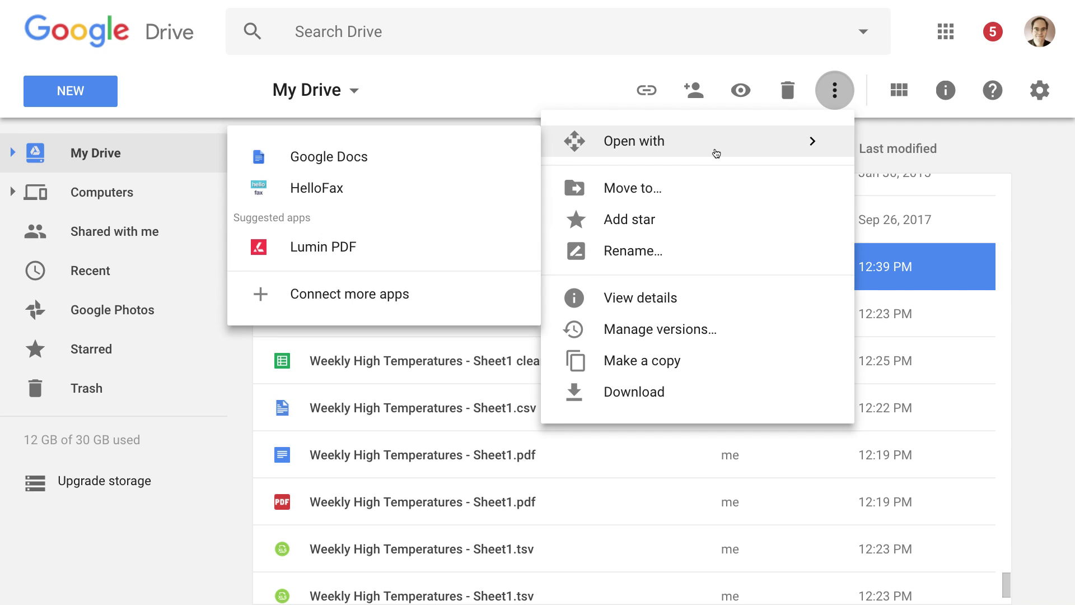
click(384, 164)
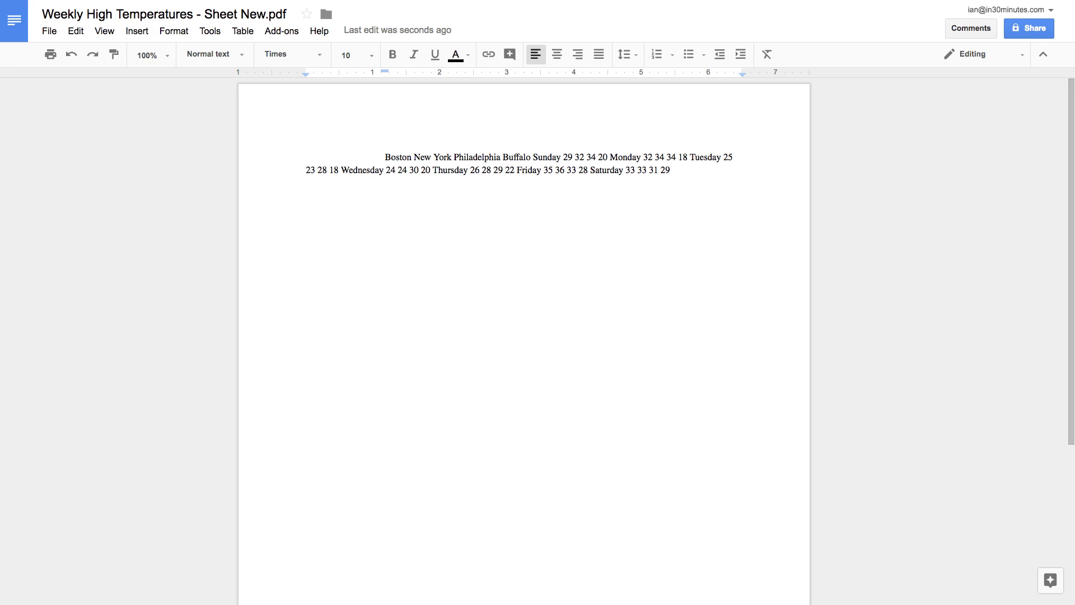
Check the converted temperature text in the Doc against the original PDF in Preview
key(BackSpace)
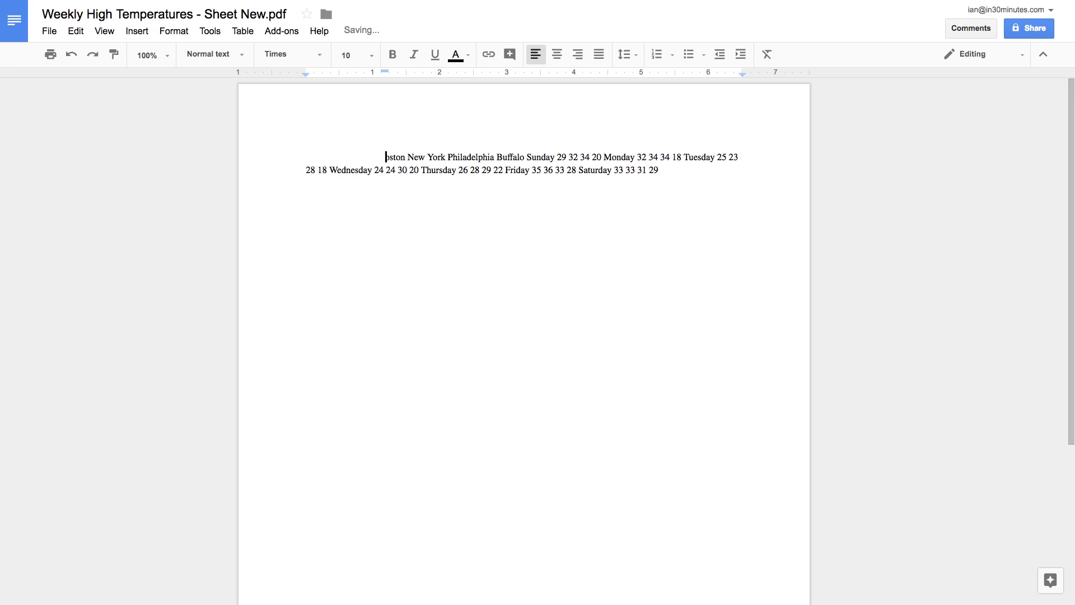
text(B)
click(396, 170)
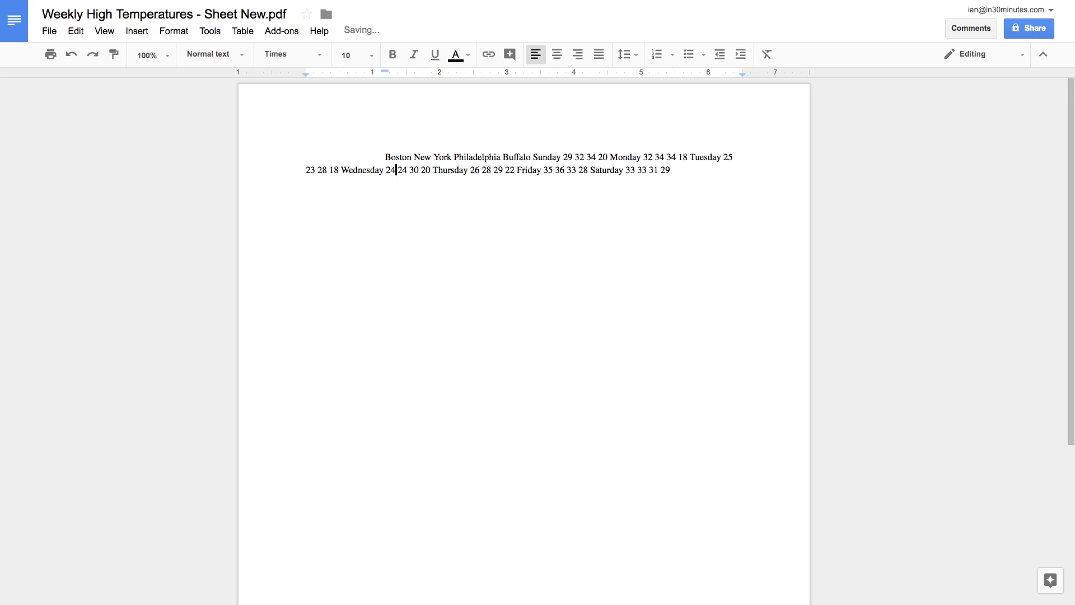
key(Right)
key(Right)
key(Right)
key(Right)
key(Right)
key(Right)
key(Right)
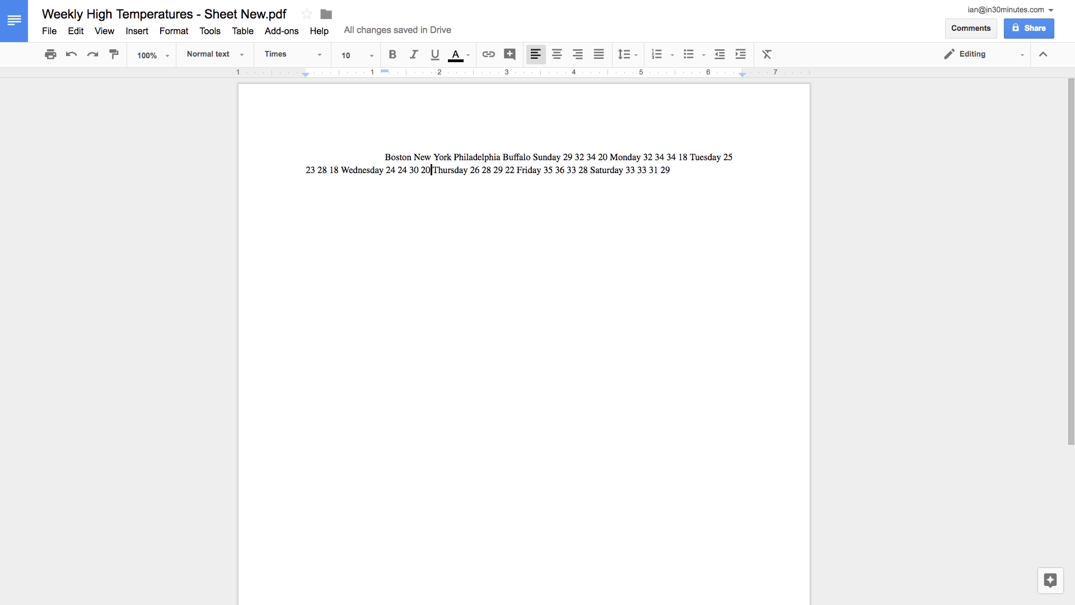
key(Up)
key(super+Tab)
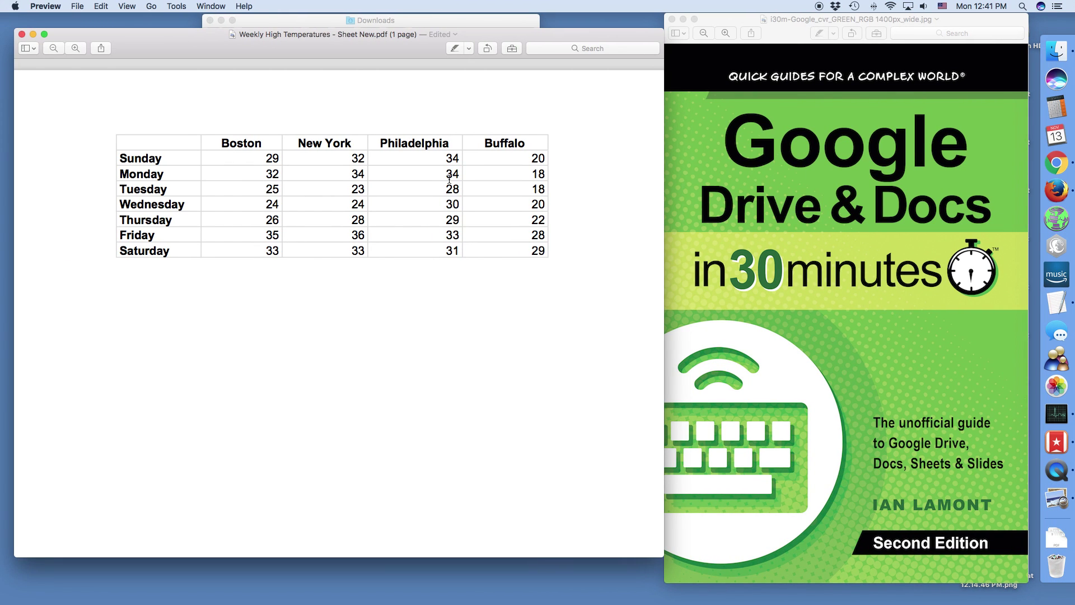
key(super+Tab)
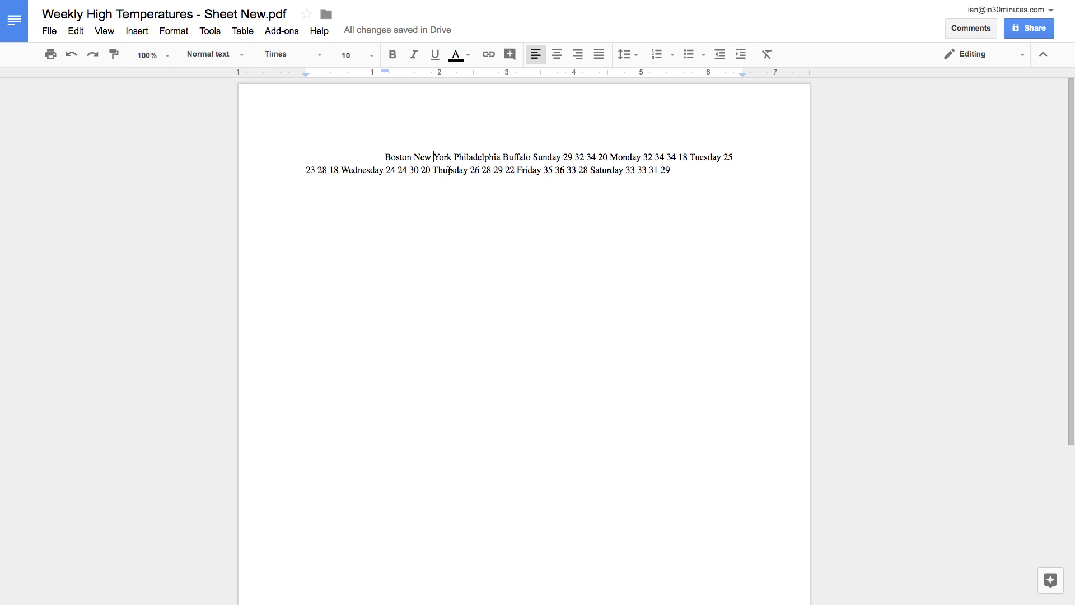
Download the Doc as Plain Text (.txt) via File > Download as
click(49, 31)
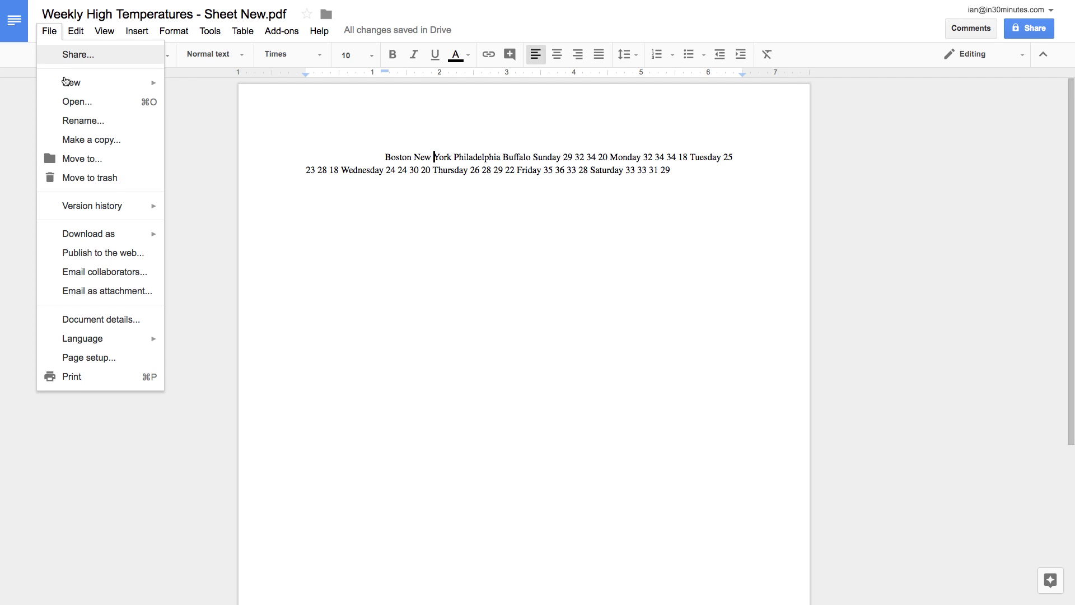
mouse_move(97, 239)
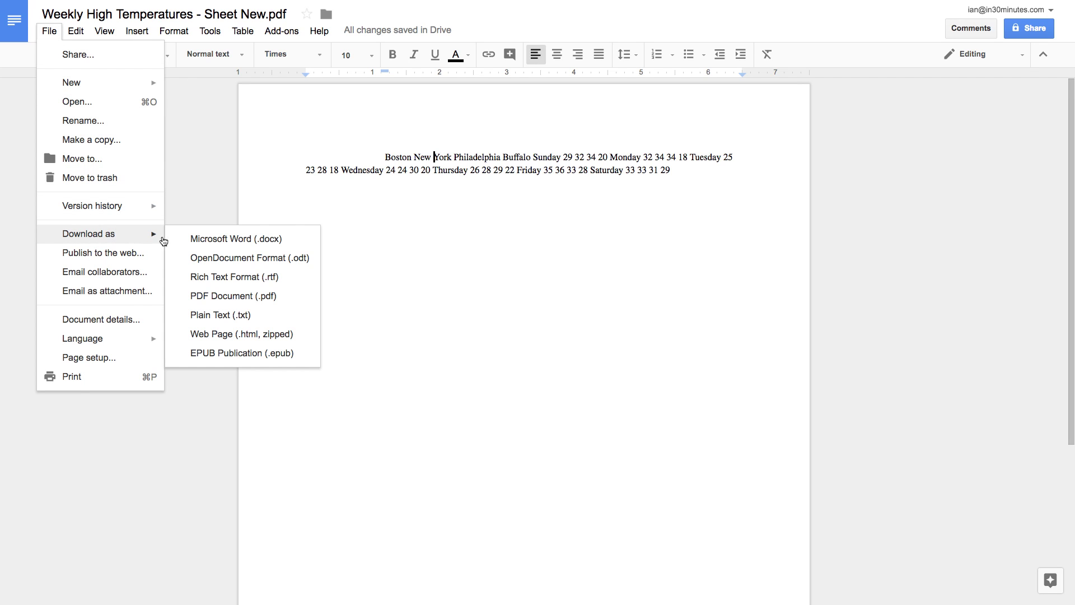
click(277, 321)
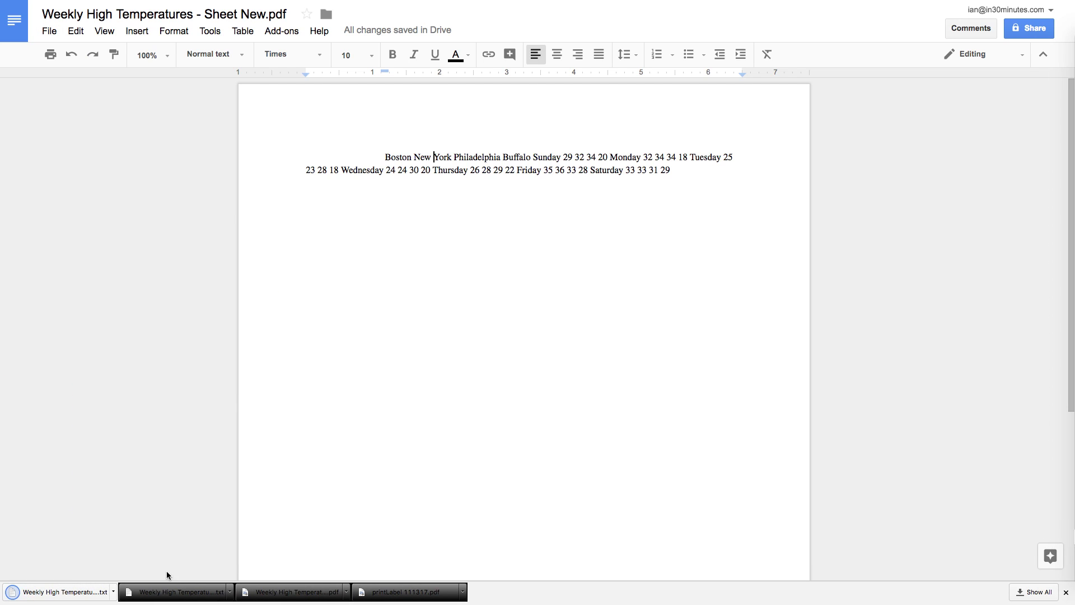
click(113, 590)
Open Weekly High Temperatures - Sheet New.pdf.txt from Downloads with TextEdit
click(138, 582)
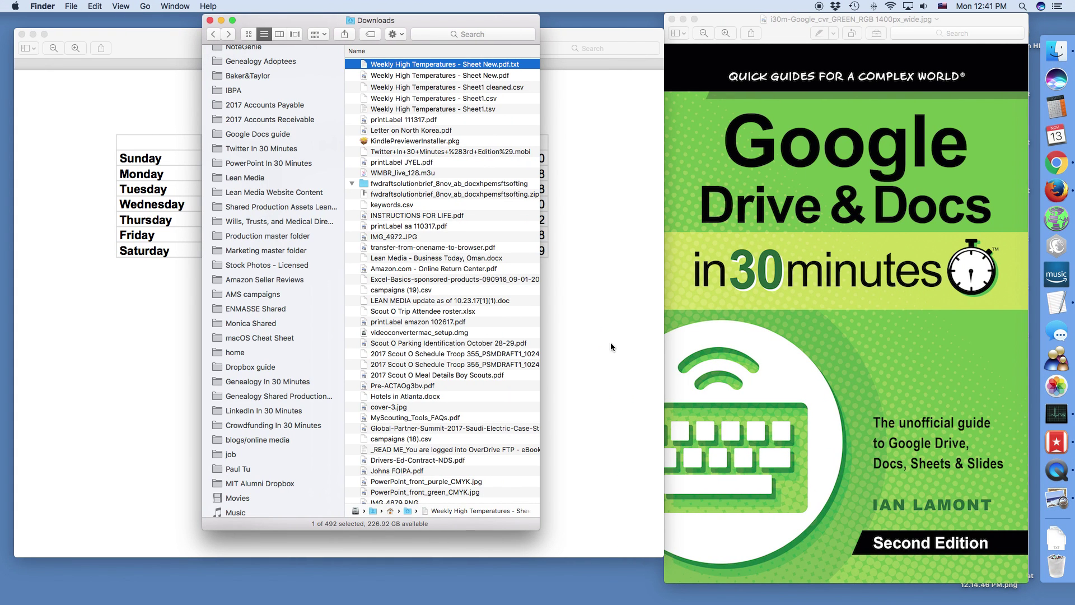
drag(540, 308, 802, 313)
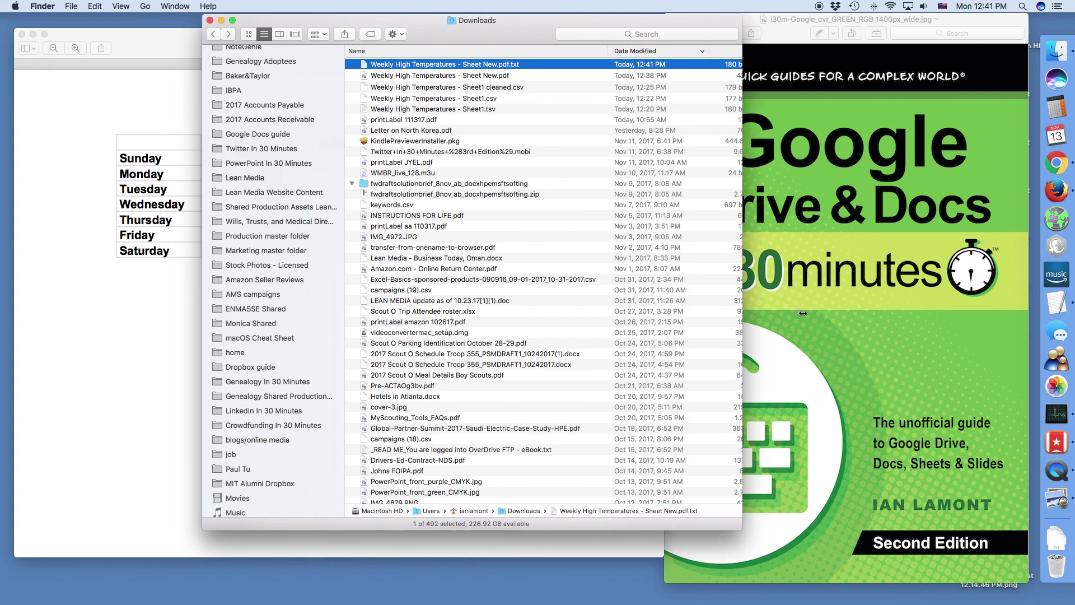
right_click(531, 68)
mouse_move(544, 79)
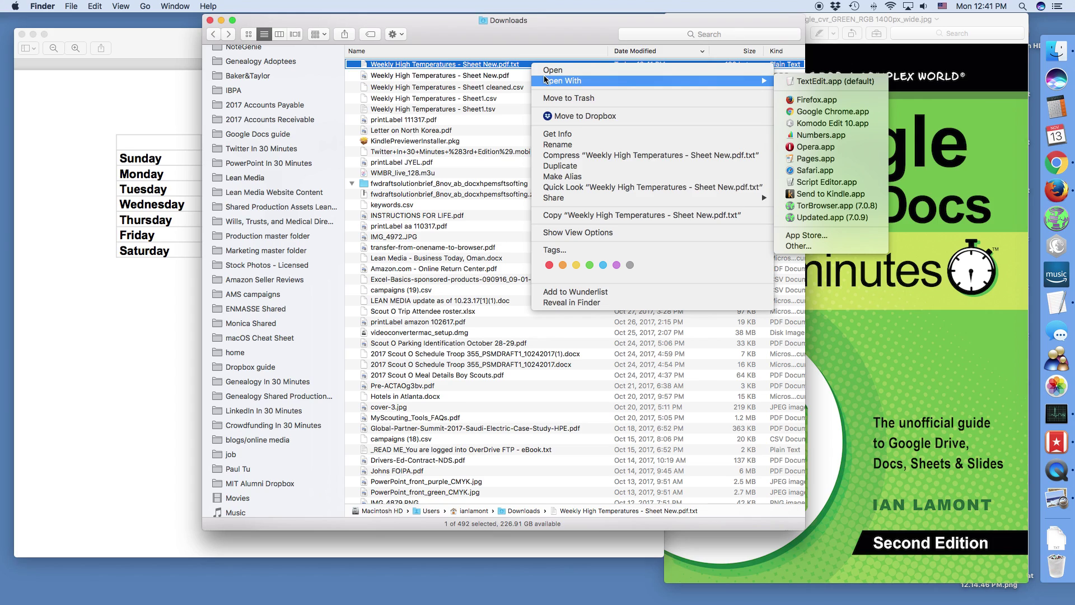
click(850, 83)
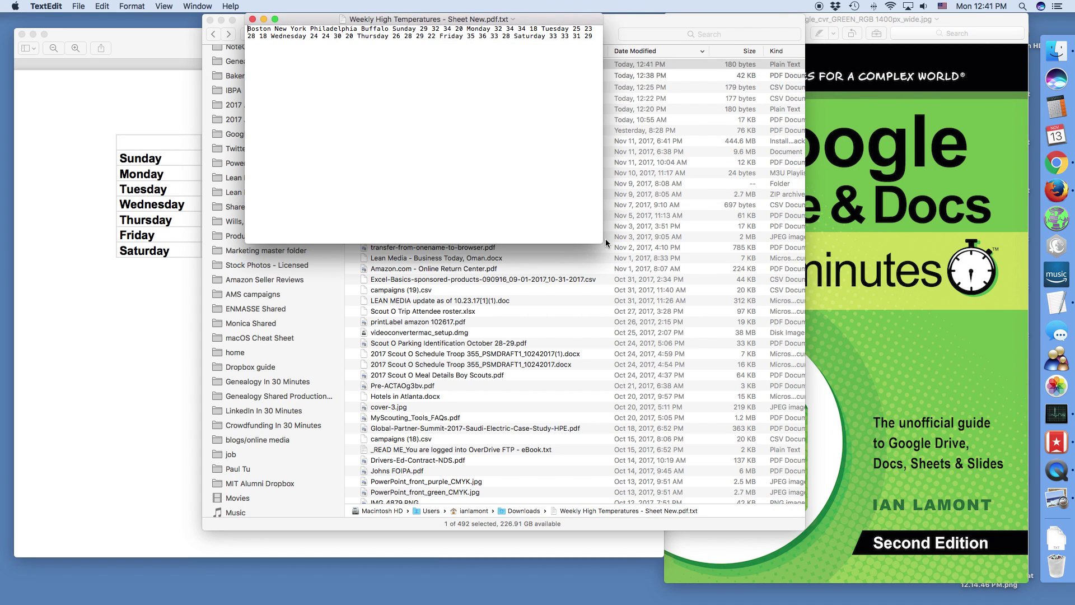
Enlarge the TextEdit window to show all the text, then take Chrome out of full screen
drag(602, 243, 754, 322)
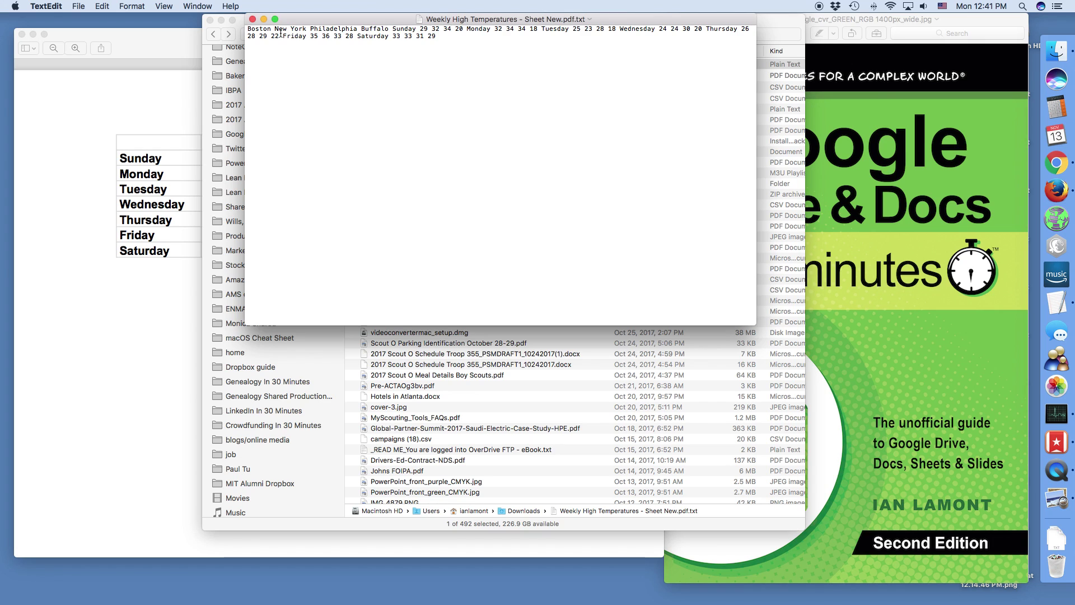
key(super+Tab)
key(super+Tab)
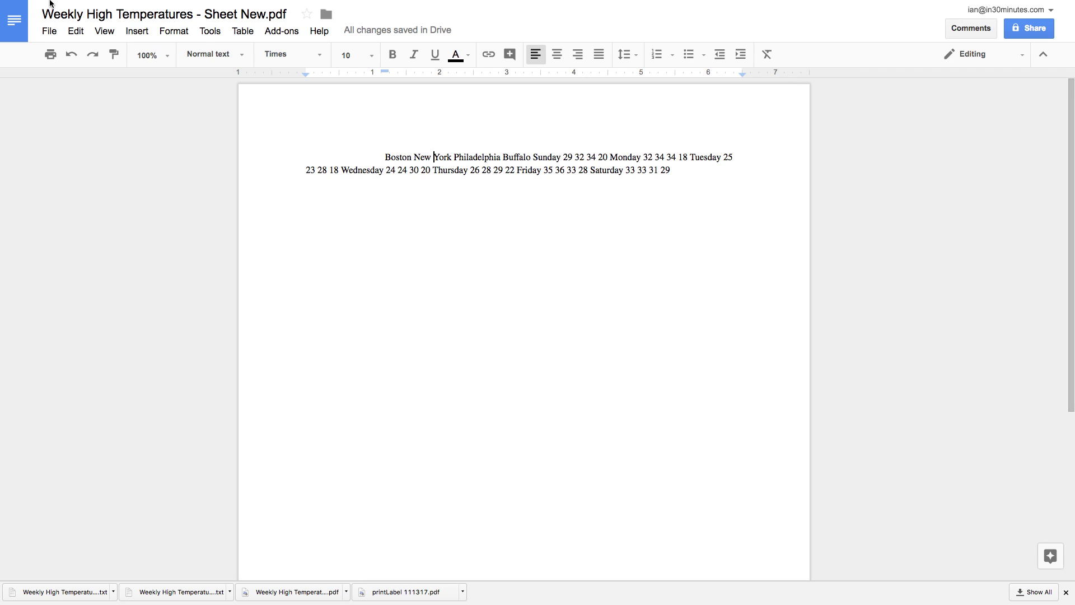
mouse_move(50, 1)
click(32, 23)
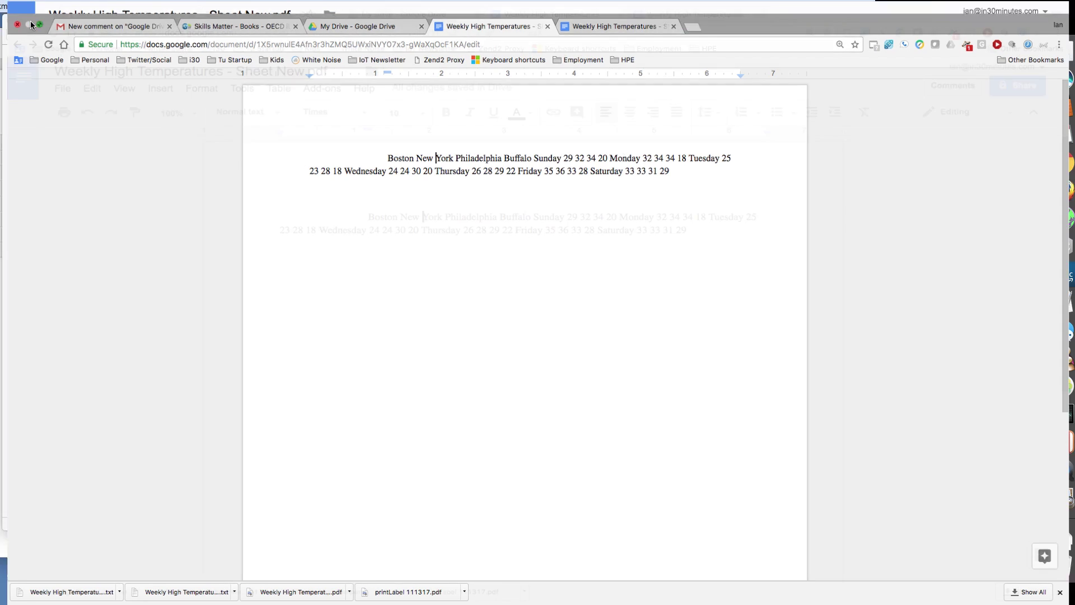
Load sheets.google.com and bring up the Open a file dialog on its Upload tab
click(412, 27)
click(386, 45)
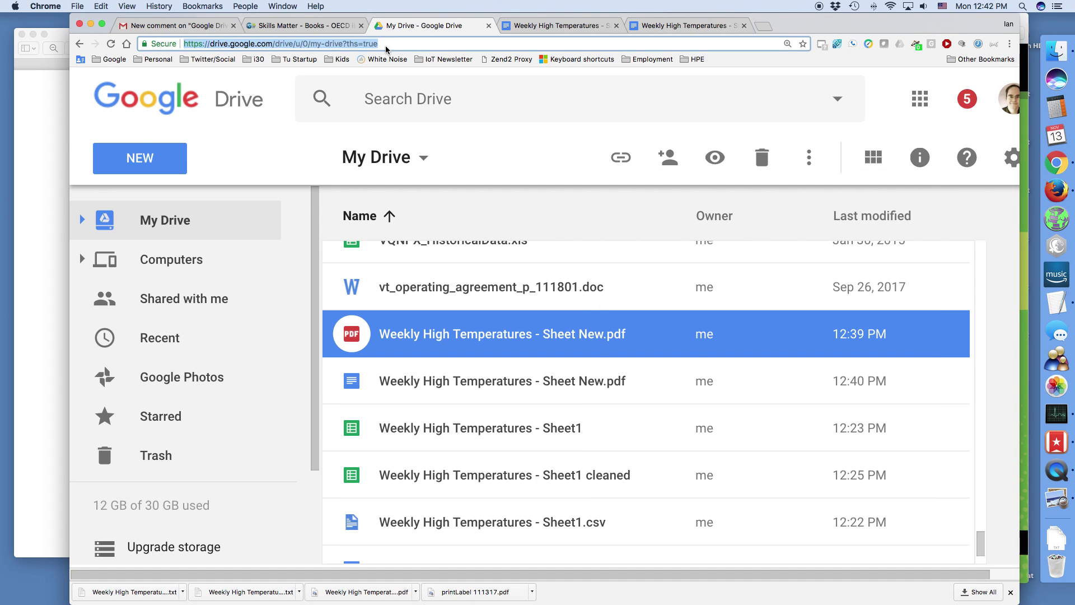
text(she)
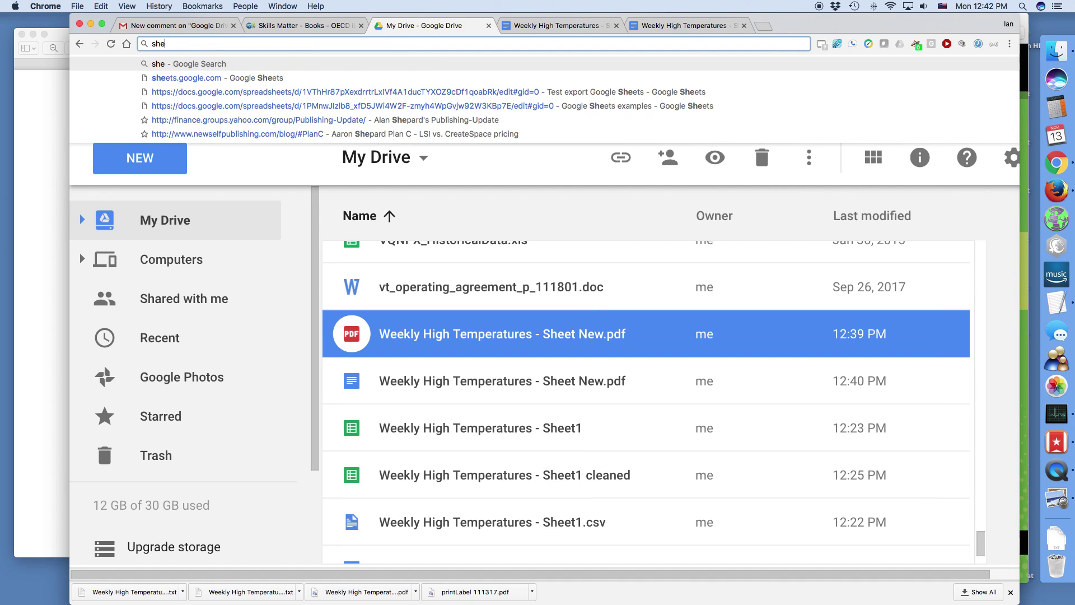
text(ets.google.com)
key(Return)
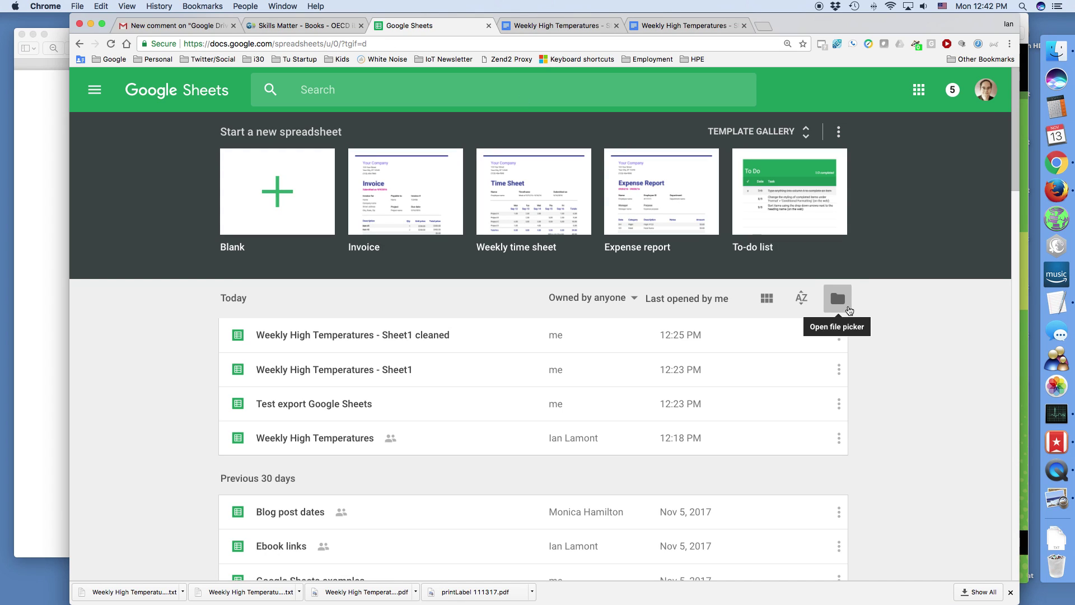
click(849, 310)
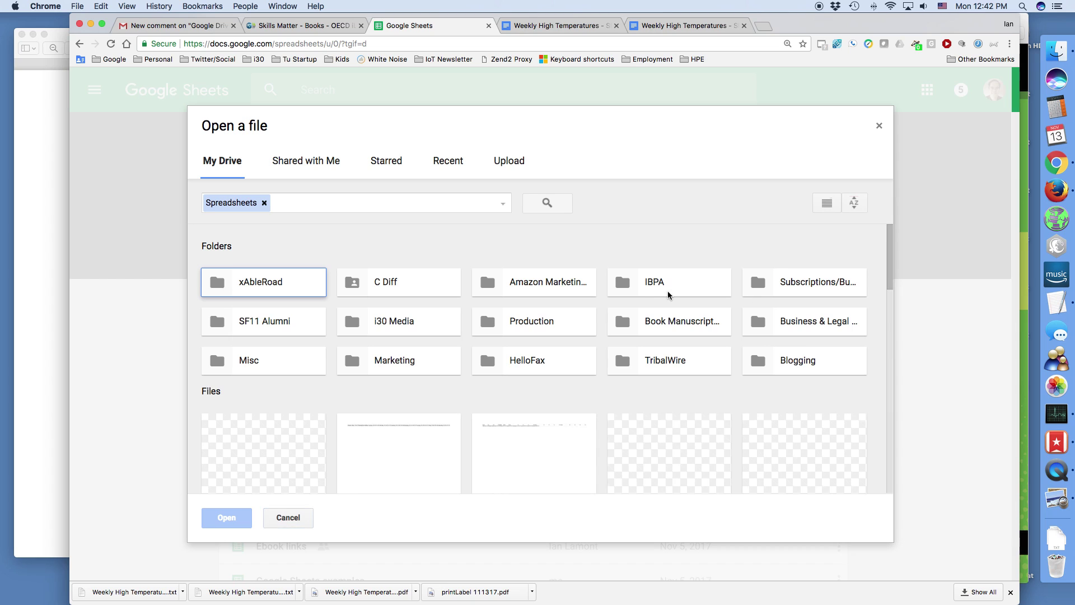
click(526, 162)
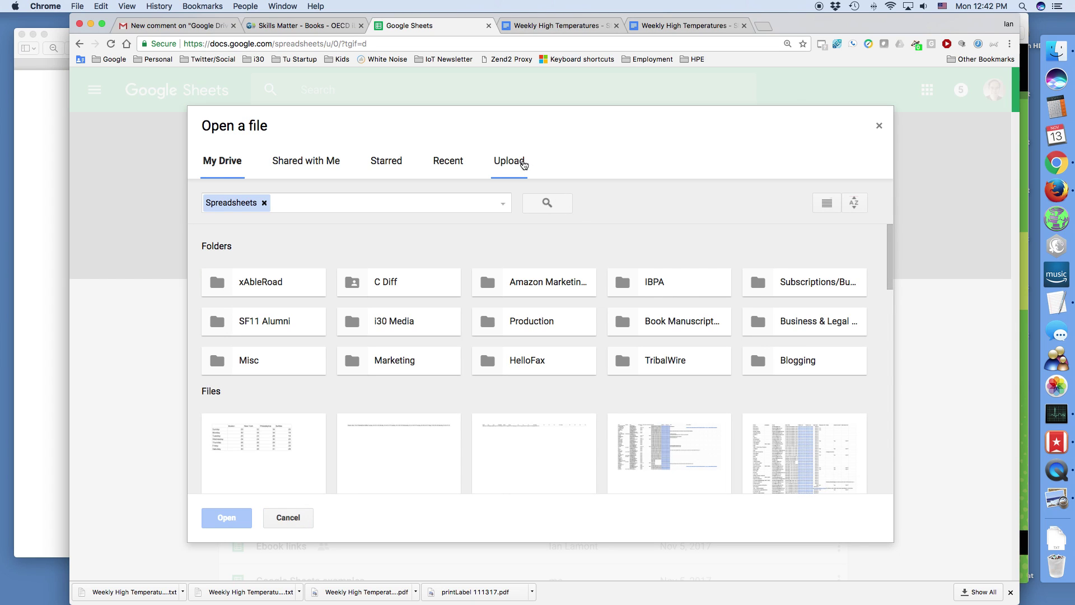
key(super+Tab)
key(super+Tab)
key(super+Tab)
key(super+Tab)
key(super+Tab)
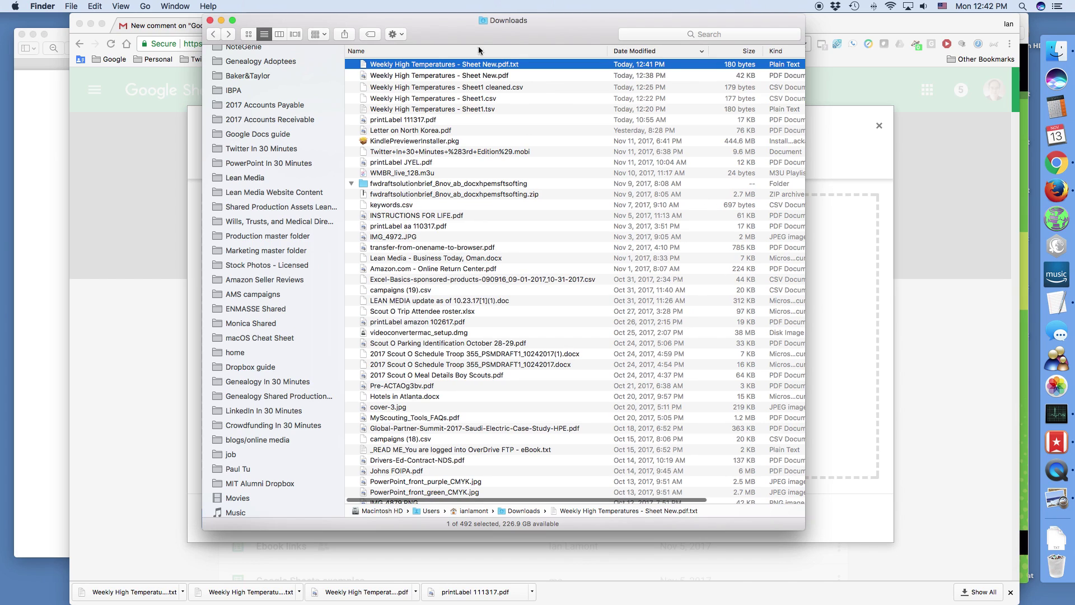
Rename the file to Weekly High Temperatures - Sheet New.txt and drag it into the upload area
drag(478, 46, 670, 95)
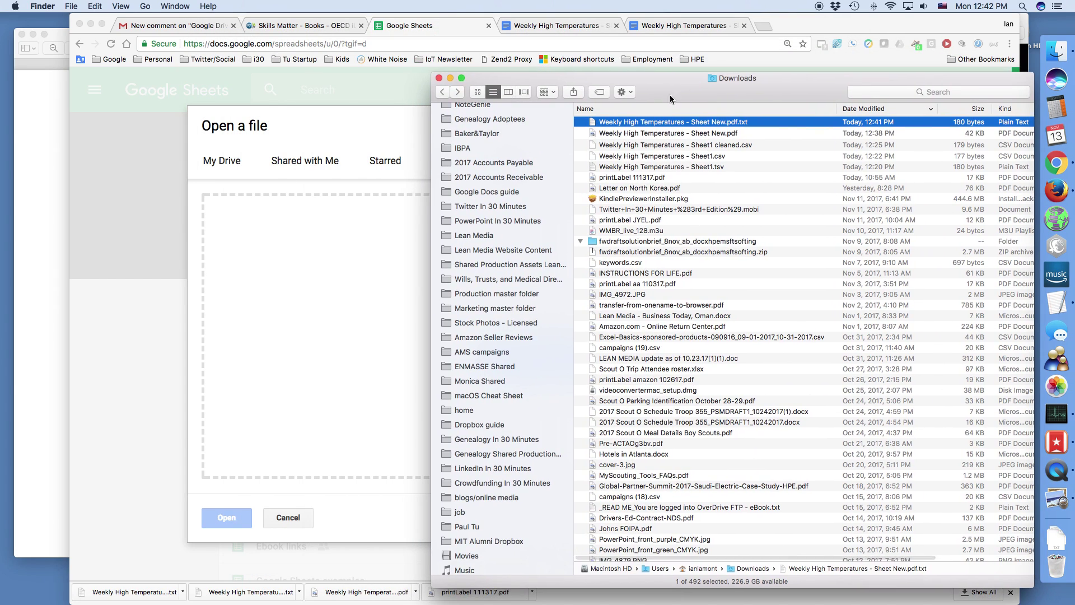
click(738, 128)
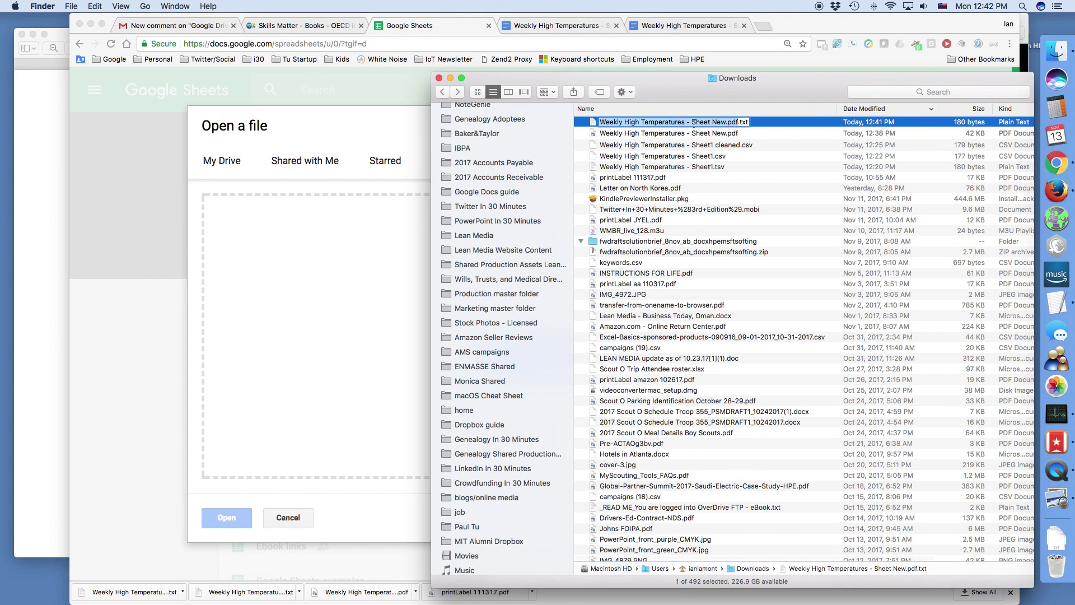
click(736, 122)
key(BackSpace)
key(BackSpace)
key(BackSpace)
key(BackSpace)
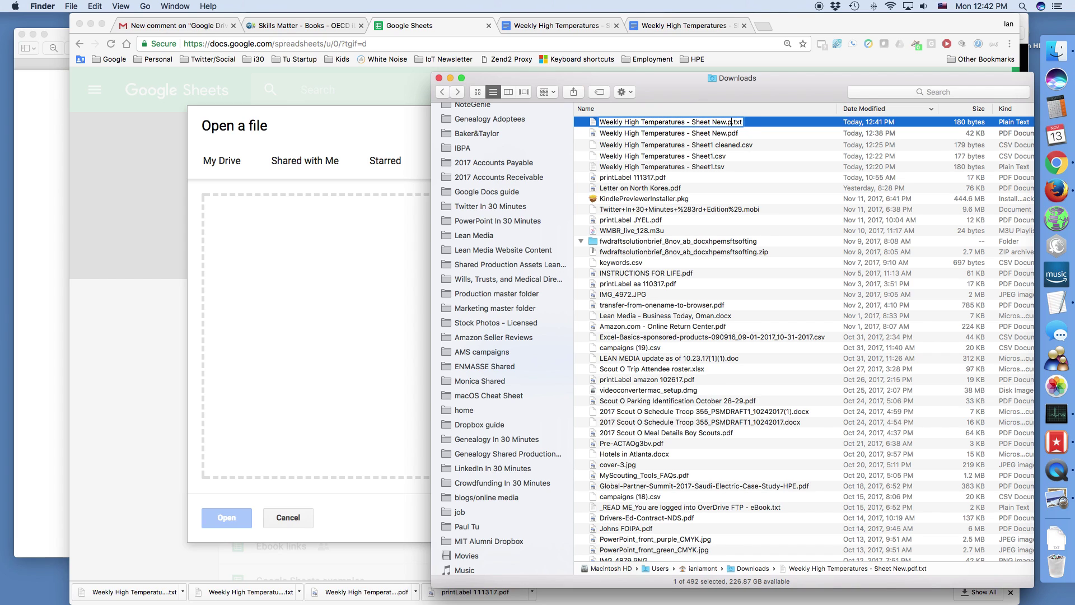
key(Return)
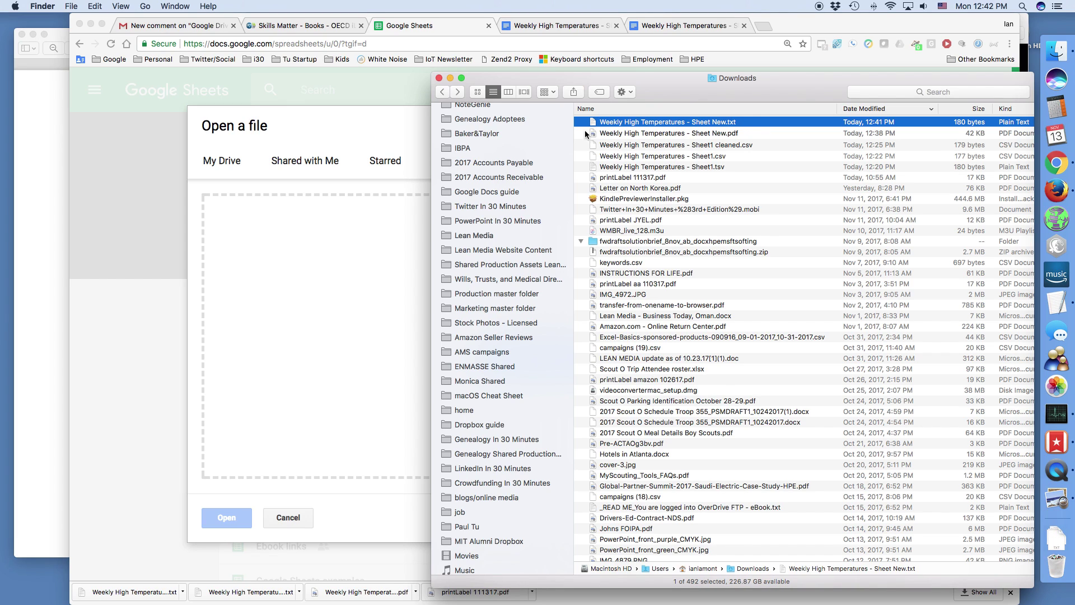
drag(599, 122, 341, 295)
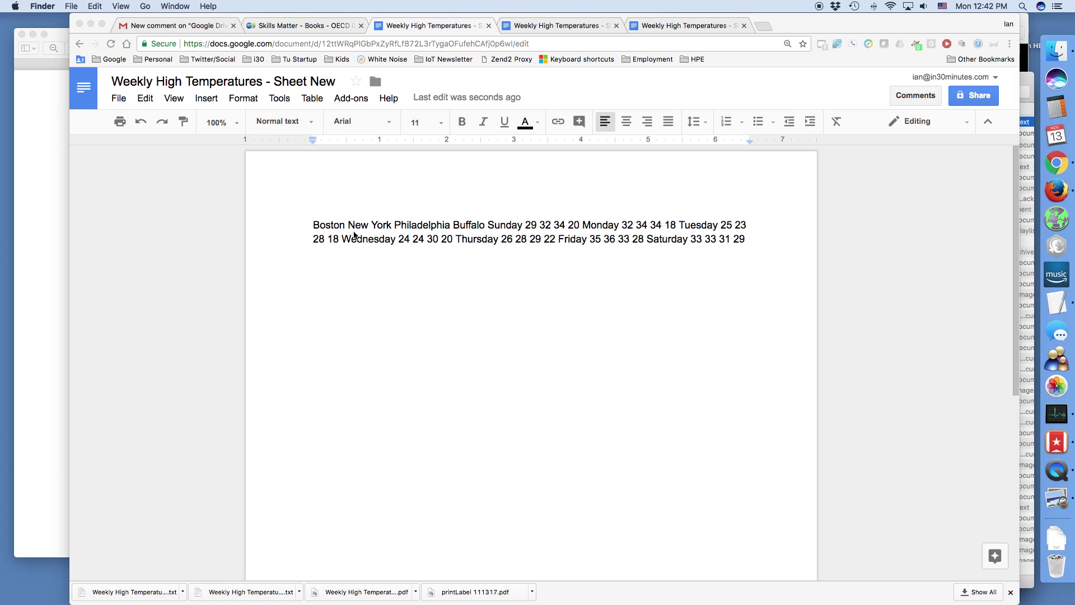
Close the Weekly High Temperatures - Sheet New tab and switch back to Finder
click(488, 26)
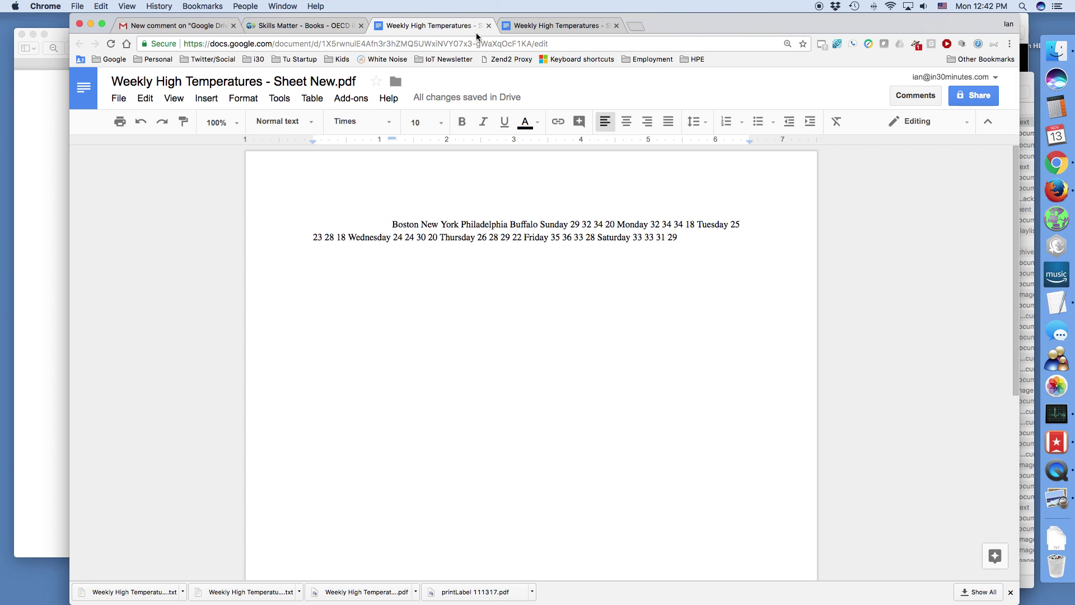
key(super+Tab)
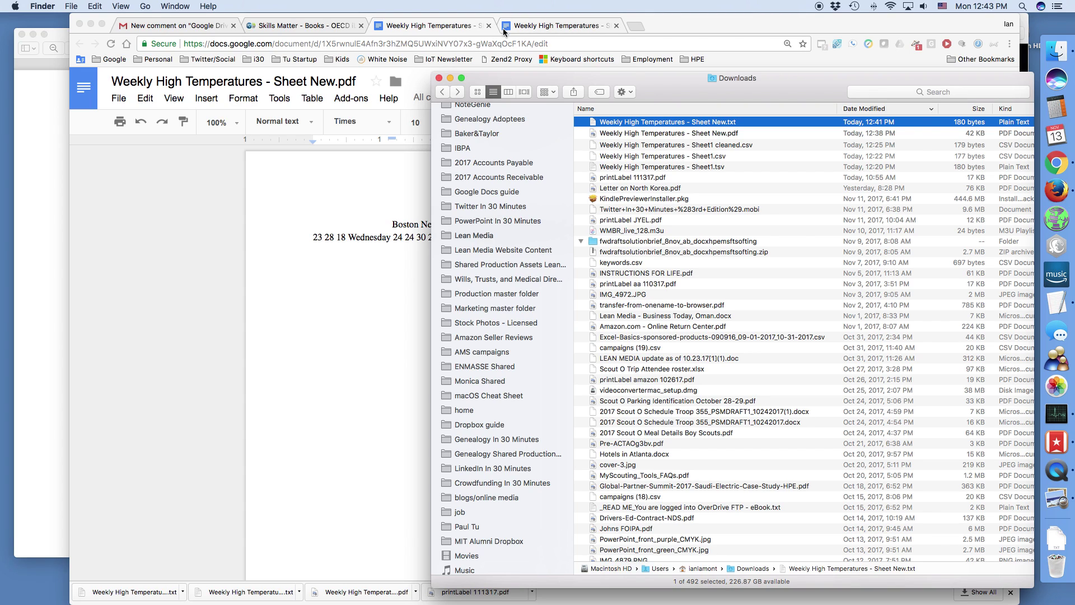
Change the file's extension from .txt to .csv, confirming Use .csv
click(735, 123)
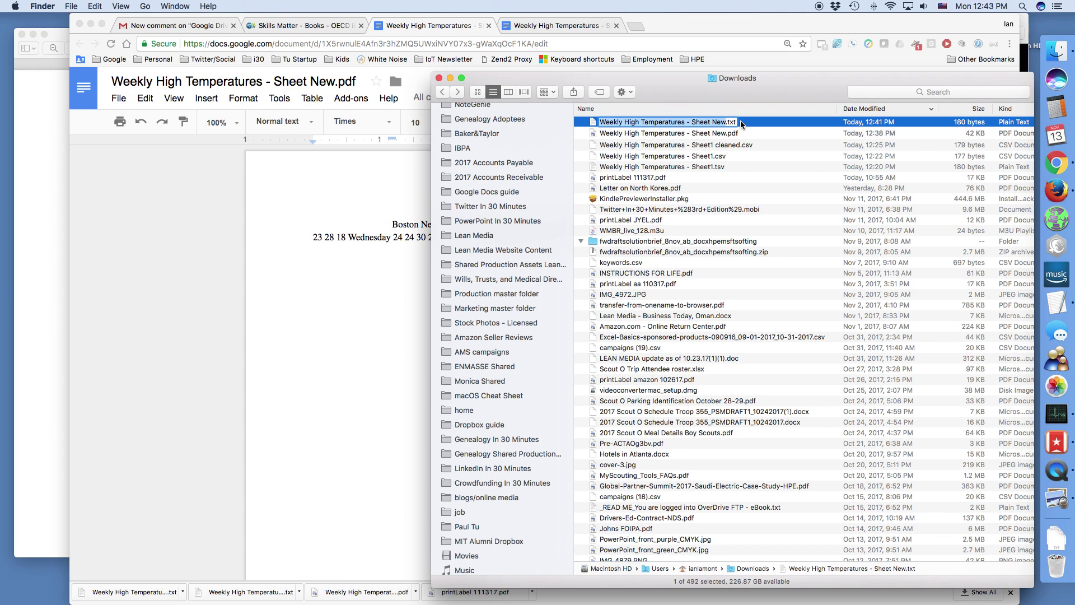
key(Right)
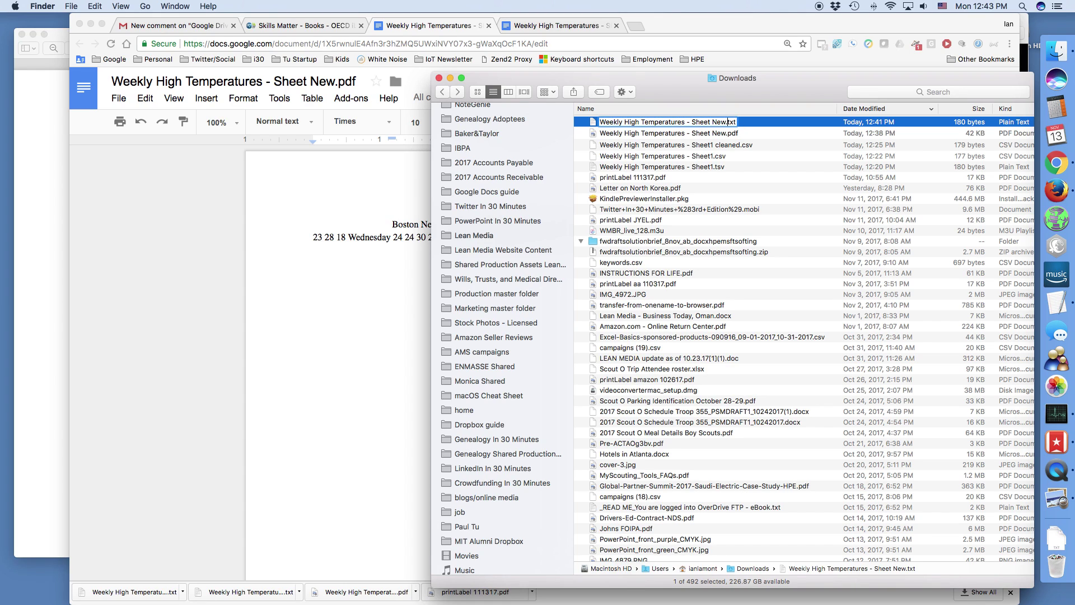
key(shift+Right)
key(shift+Right)
key(shift+Right)
text(csv)
key(Return)
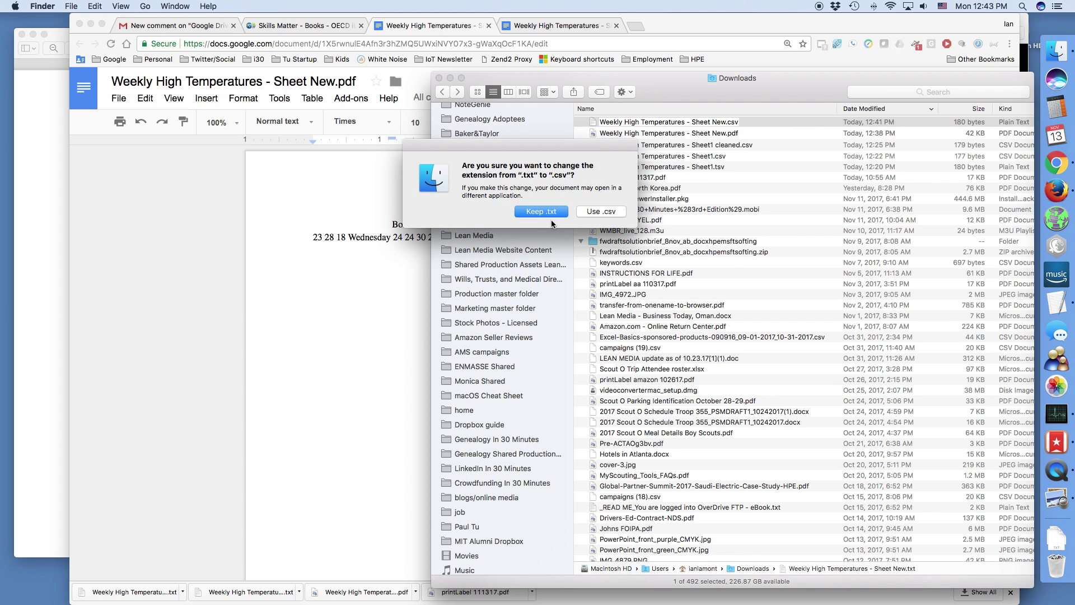
click(602, 212)
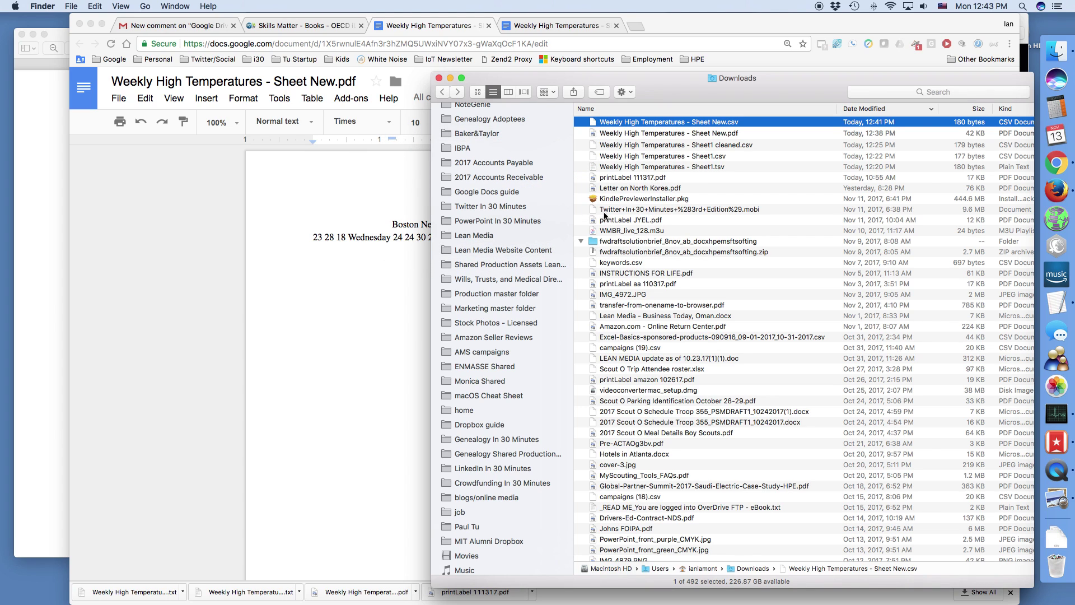
click(371, 186)
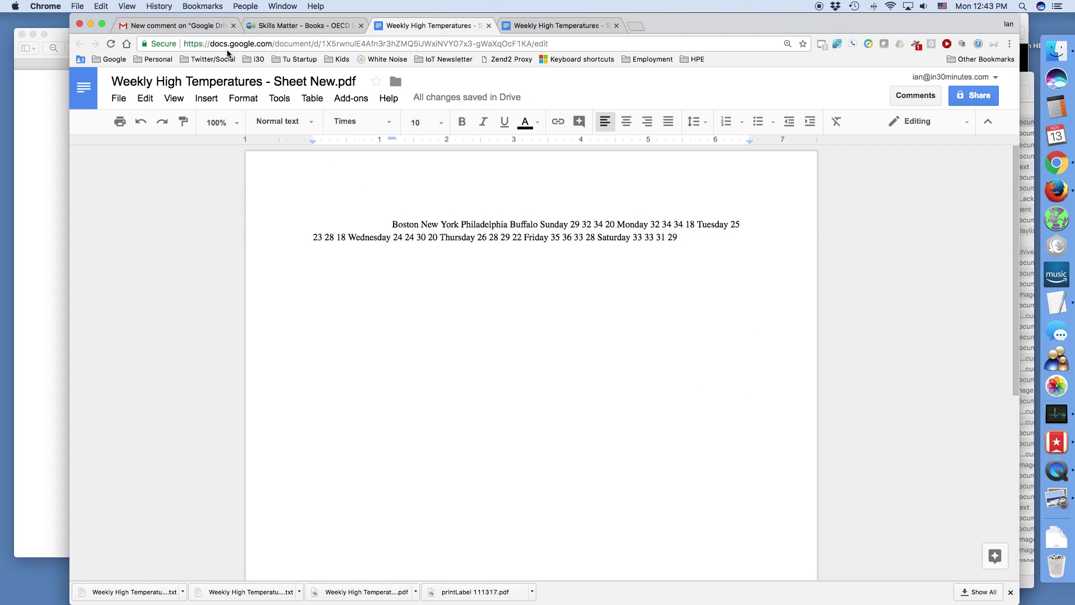
Go to sheets.google.com in the browser
click(288, 44)
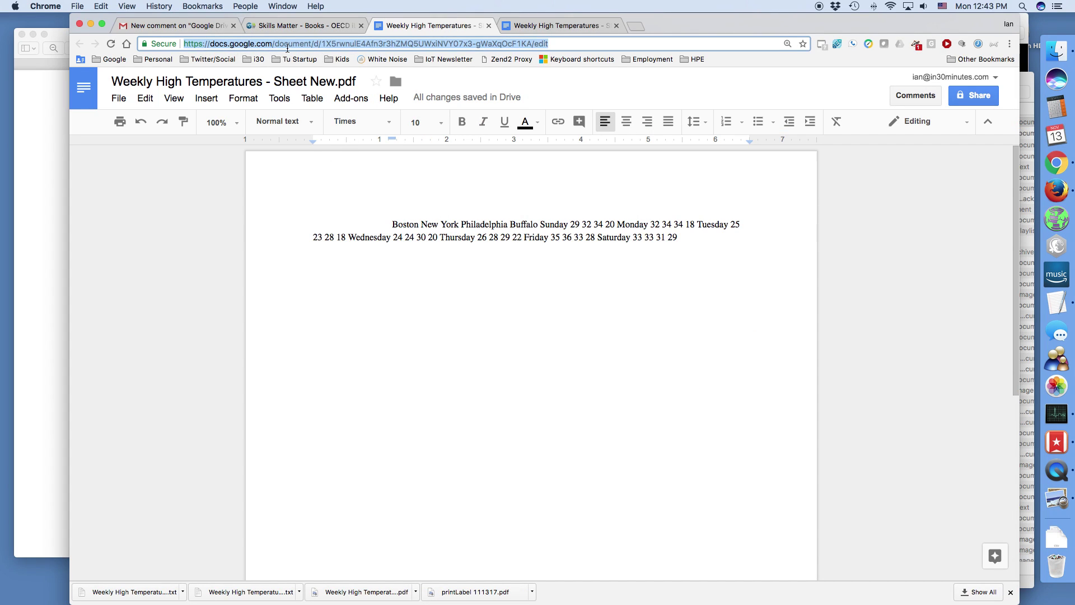
text(sheets.google.com)
key(Return)
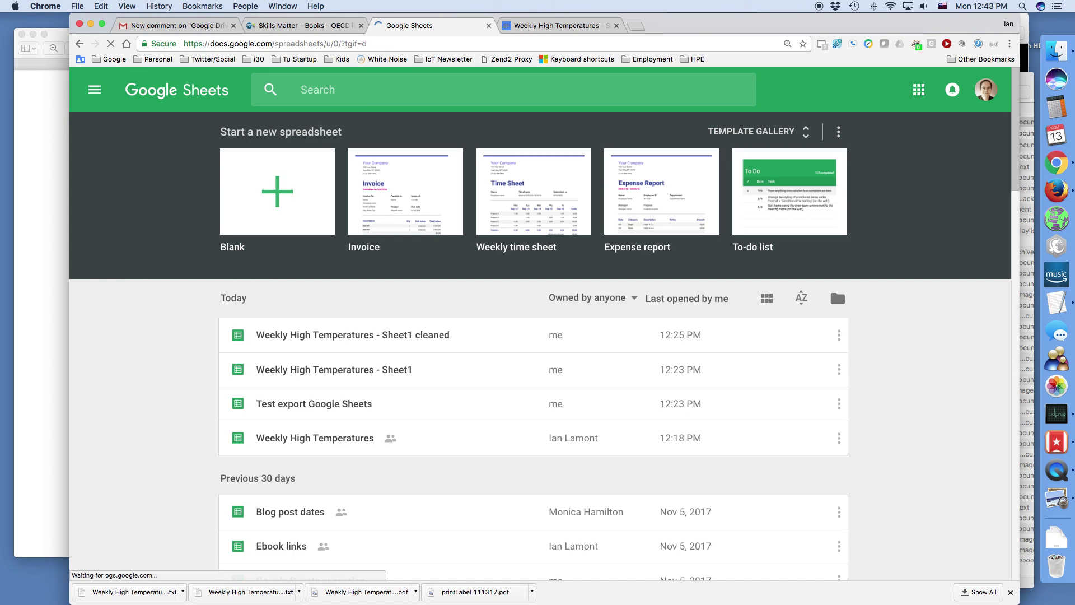
Upload Weekly High Temperatures - Sheet New.csv from Finder into the Open a file dialog
click(843, 301)
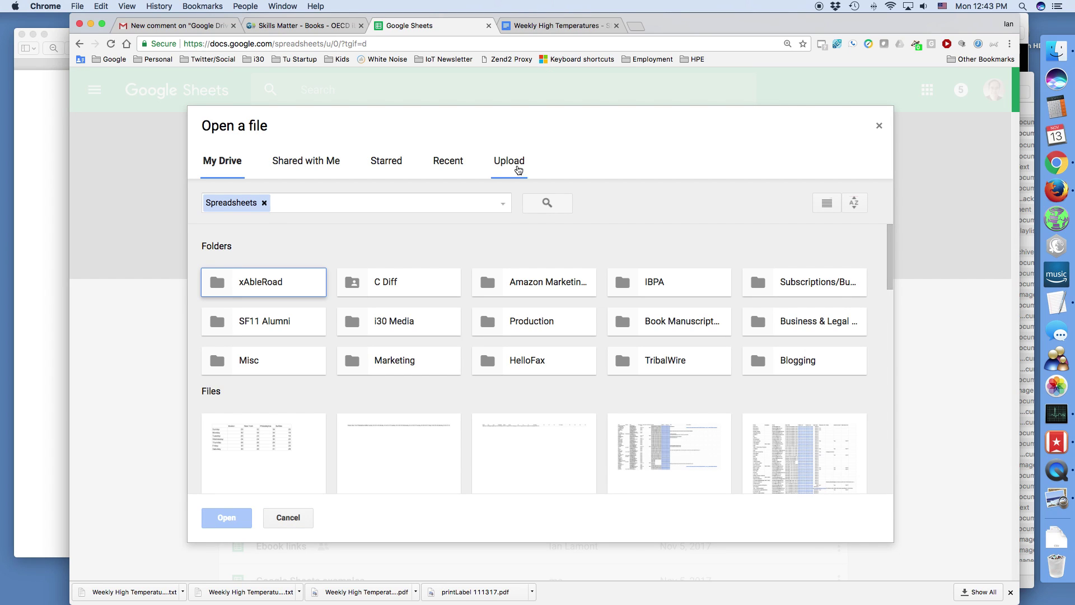
click(511, 161)
key(super+Tab)
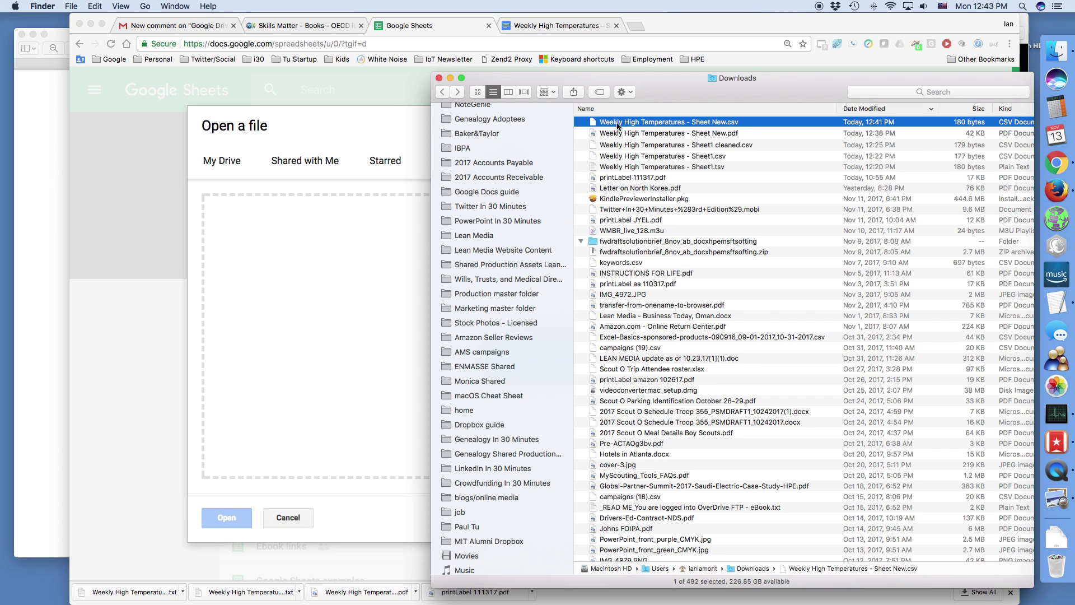
drag(606, 124, 309, 267)
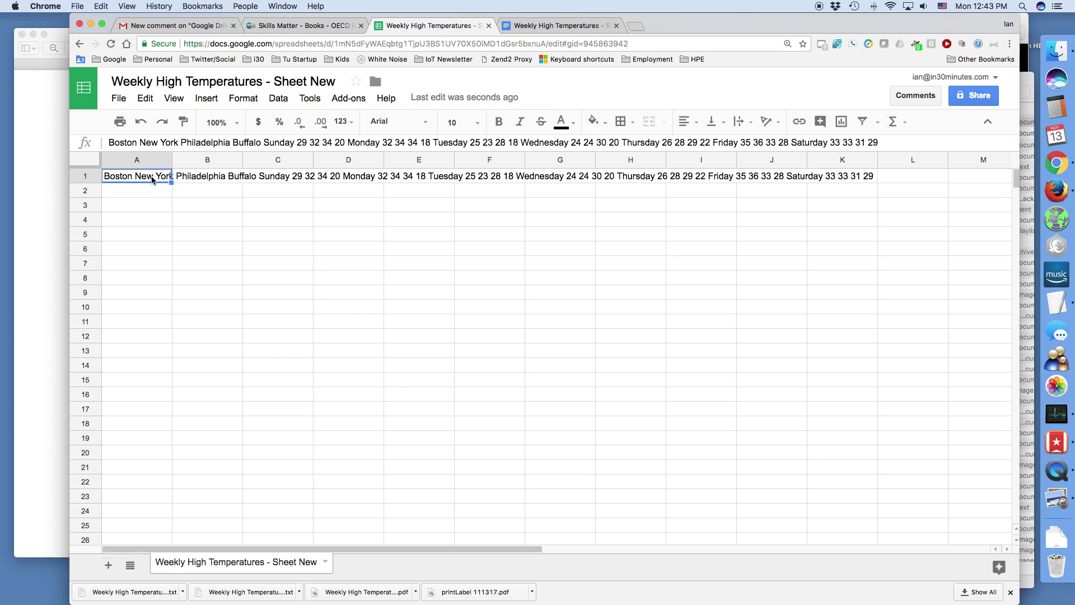
Inspect cell A1's run-together text against the original PDF table, then return to the Sheets home
drag(301, 142, 398, 141)
click(350, 252)
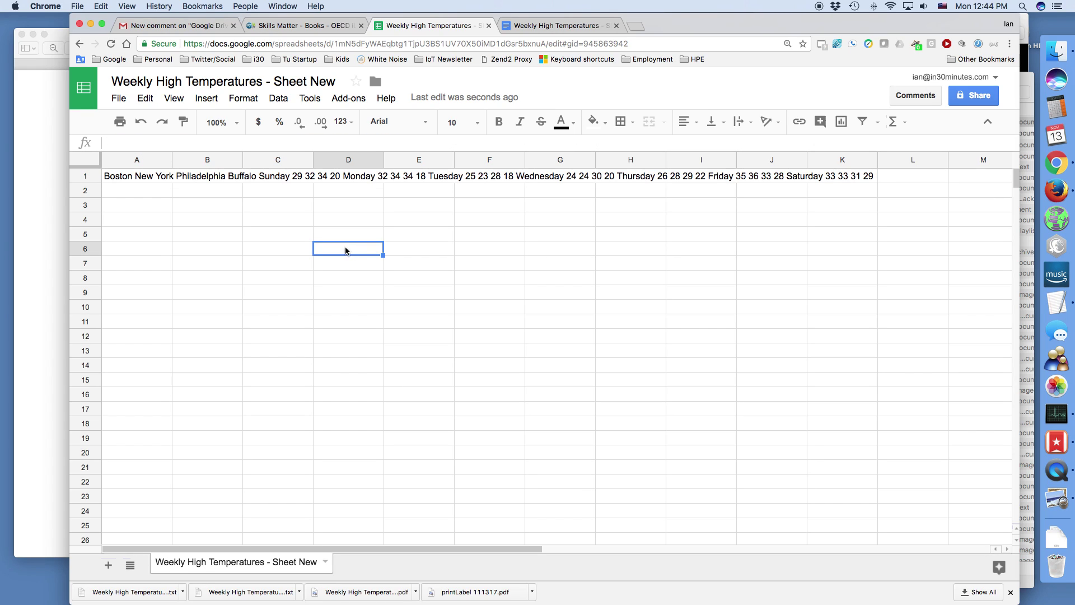
key(super+Tab)
key(super+Tab)
key(super+Tab)
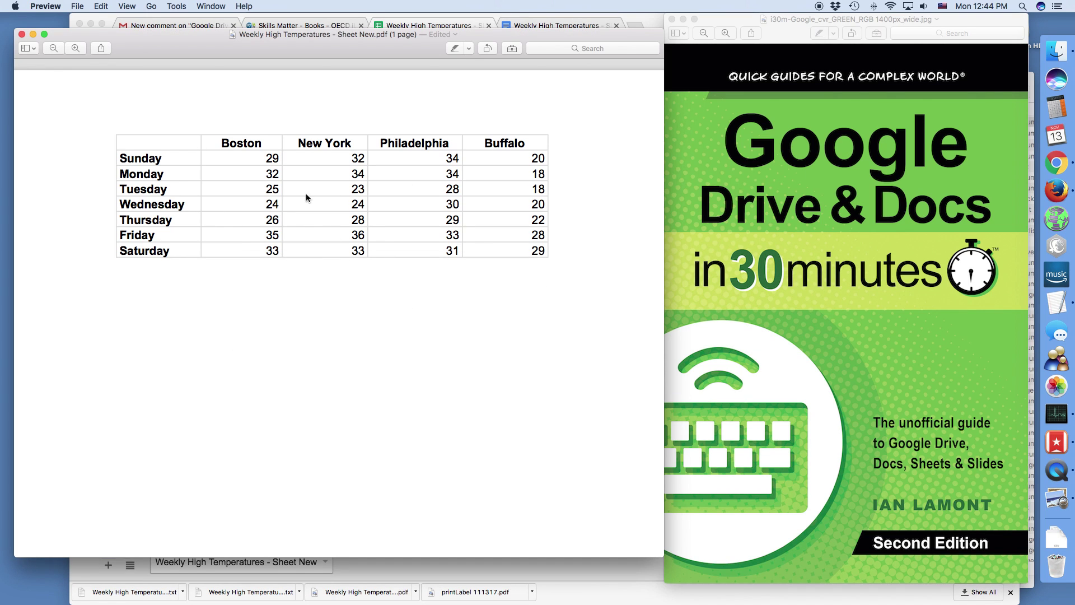
key(super+Tab)
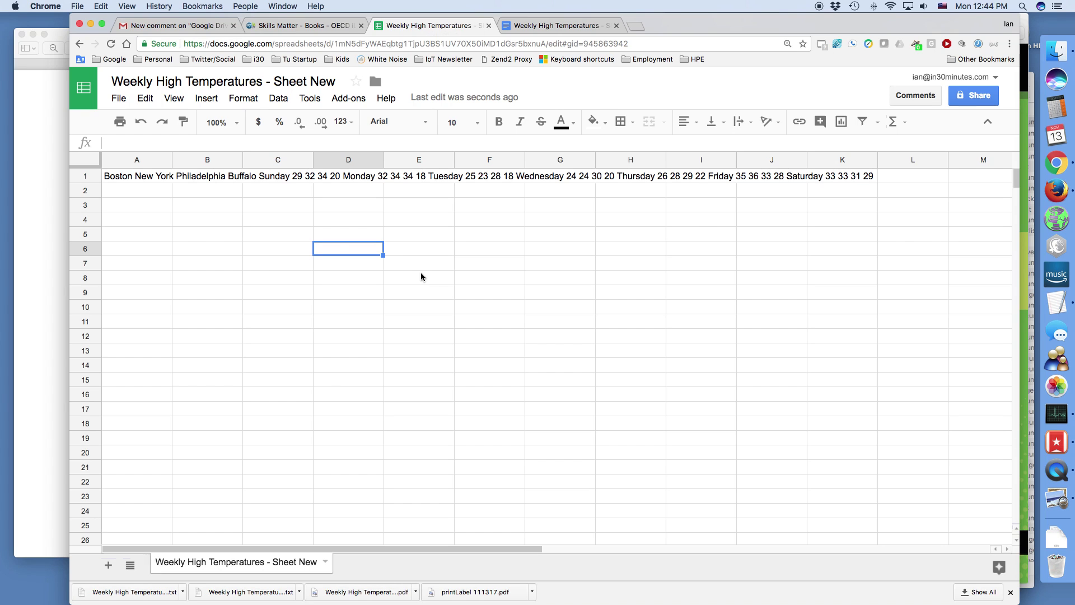
click(128, 179)
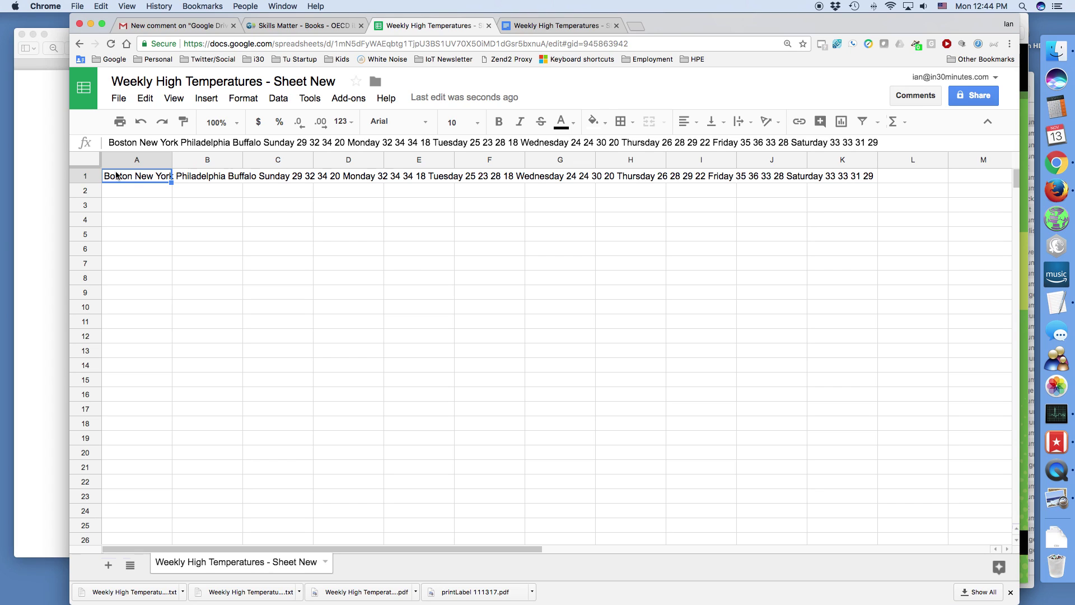
click(83, 87)
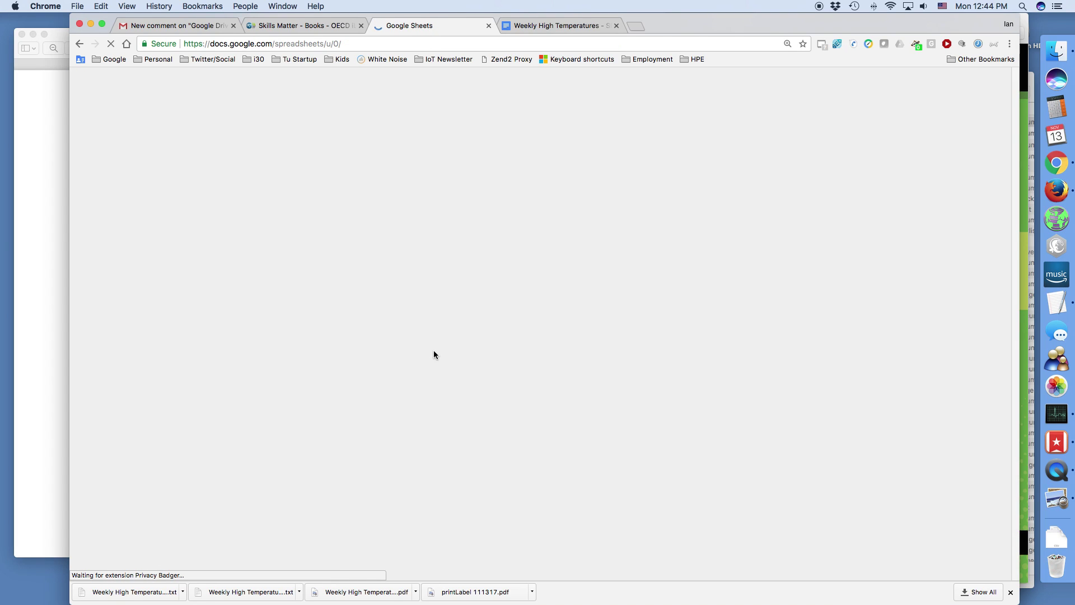
Open the Sheet New CSV from Downloads with TextEdit.app (default)
key(super+Tab)
key(super+Tab)
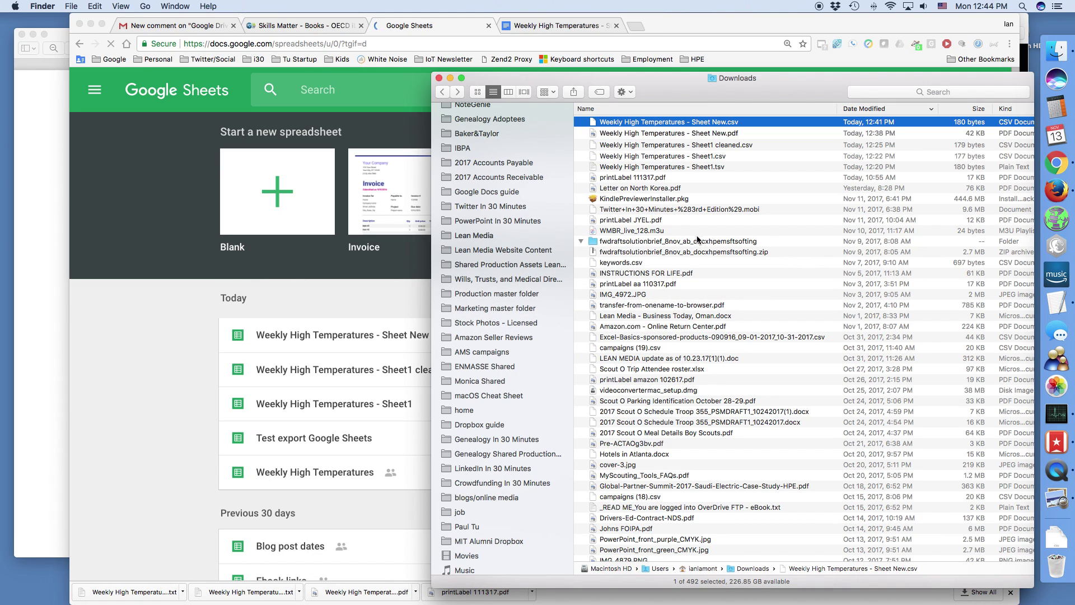
right_click(716, 122)
mouse_move(725, 140)
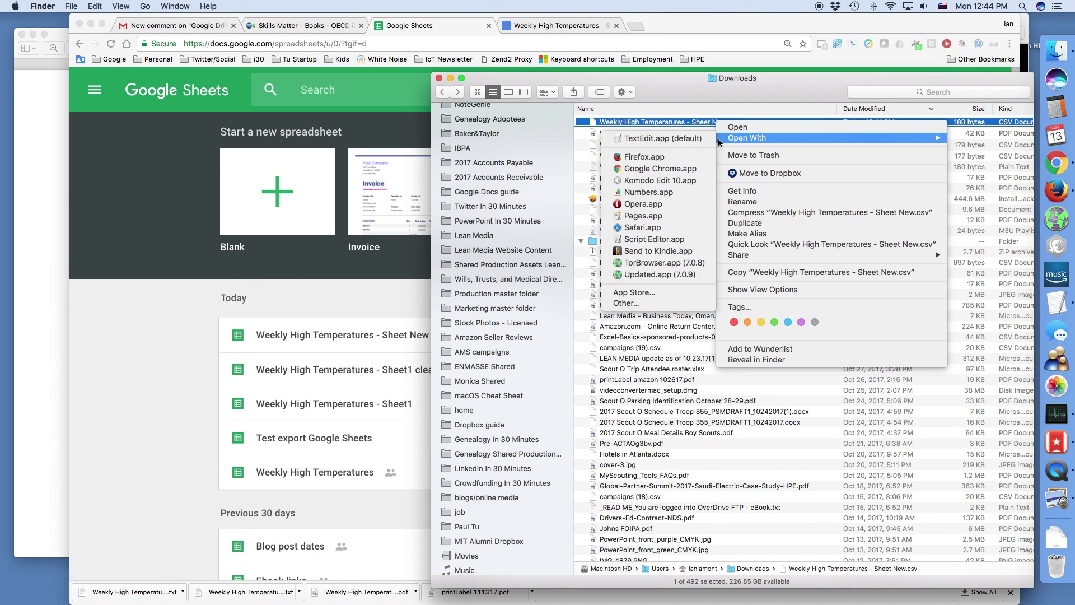
click(627, 139)
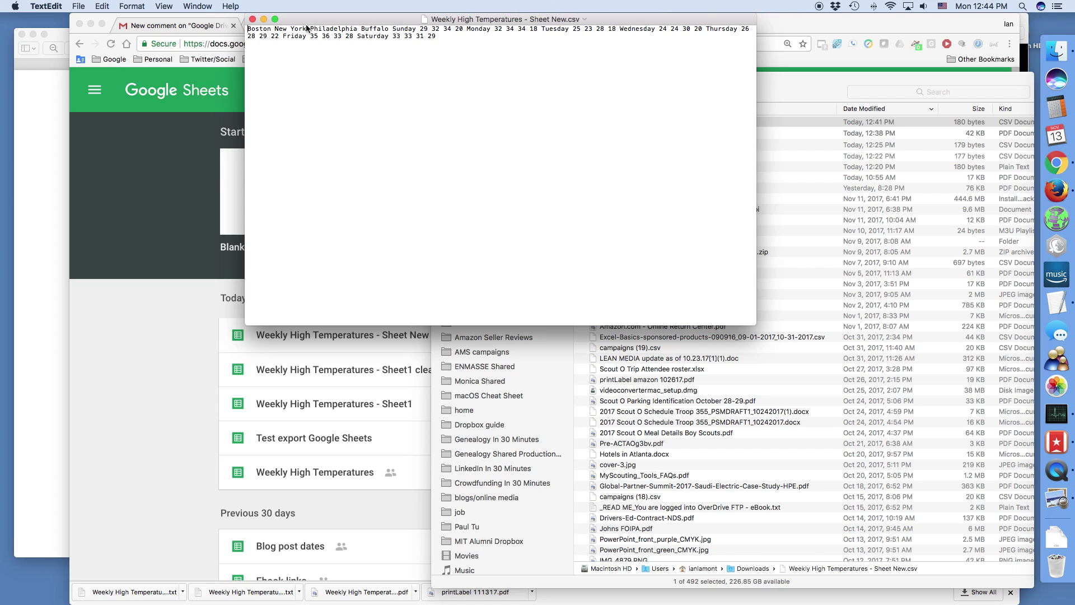
Use Find and Replace to turn every space in the CSV into a comma, then return to Chrome
double_click(289, 28)
key(super+f)
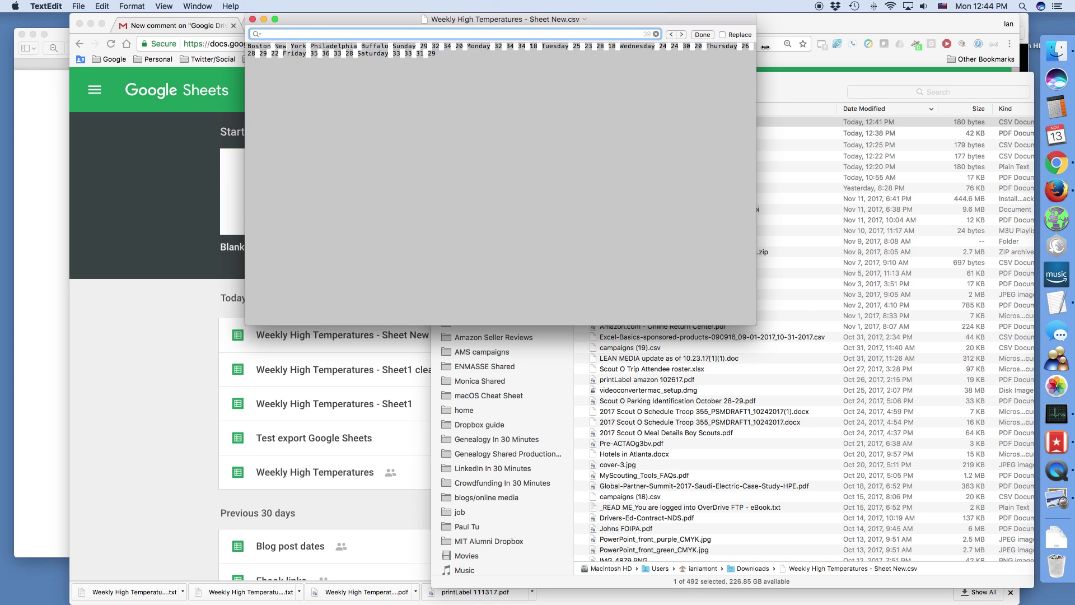
click(722, 35)
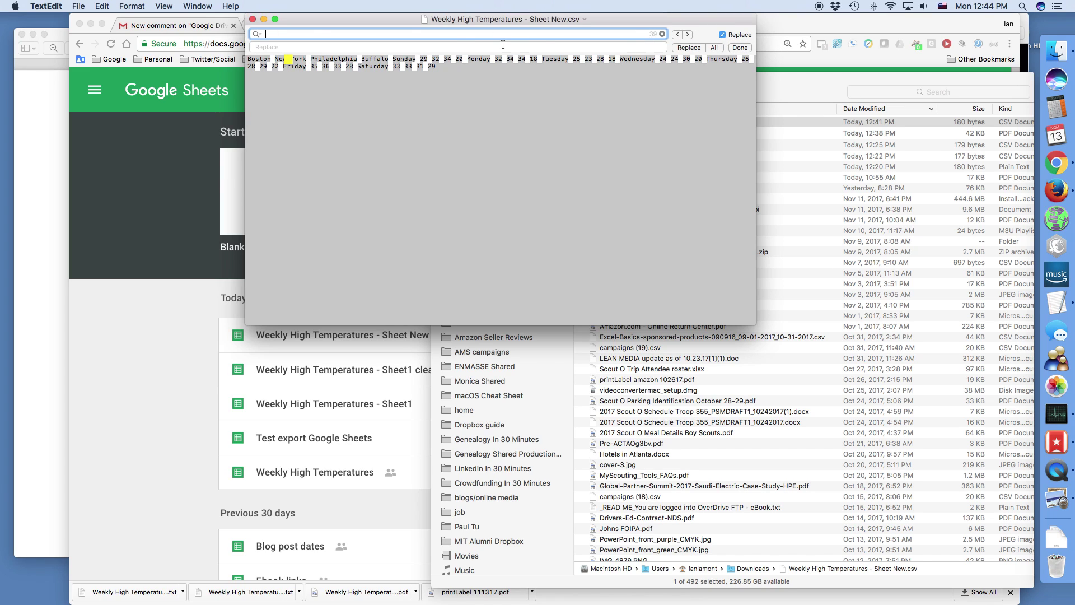
click(311, 47)
text(,)
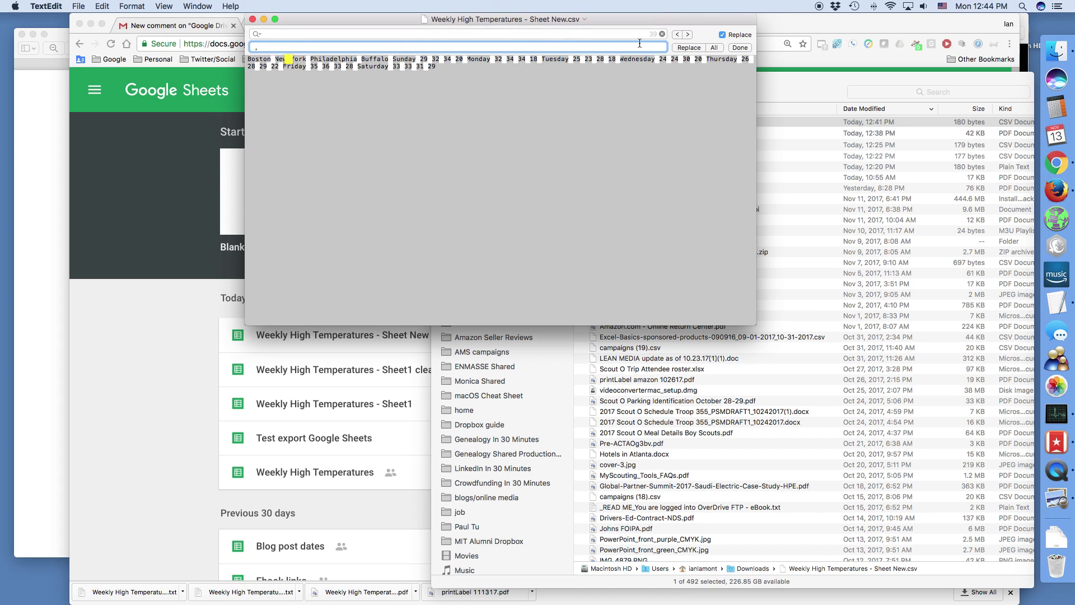
click(713, 47)
click(296, 65)
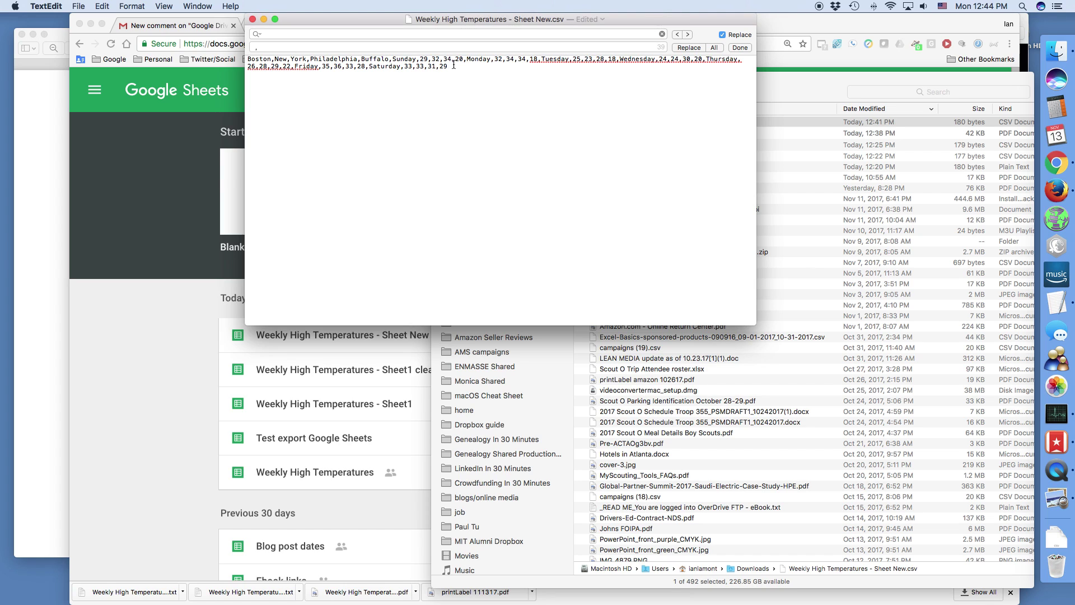
click(190, 330)
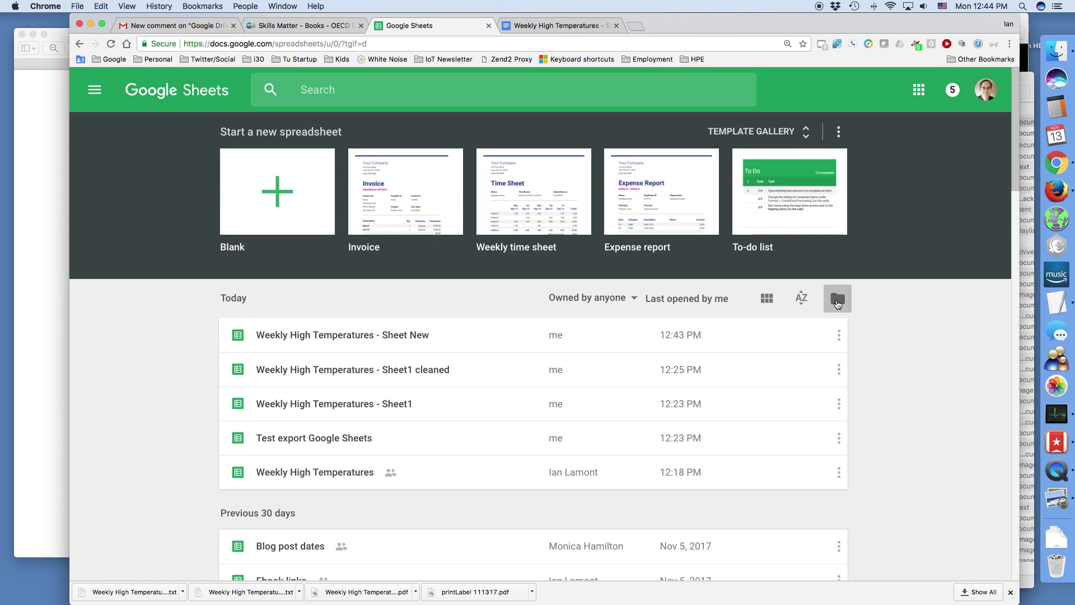
Re-upload the comma-separated Sheet New CSV by dropping it from Finder into the Upload area
click(837, 298)
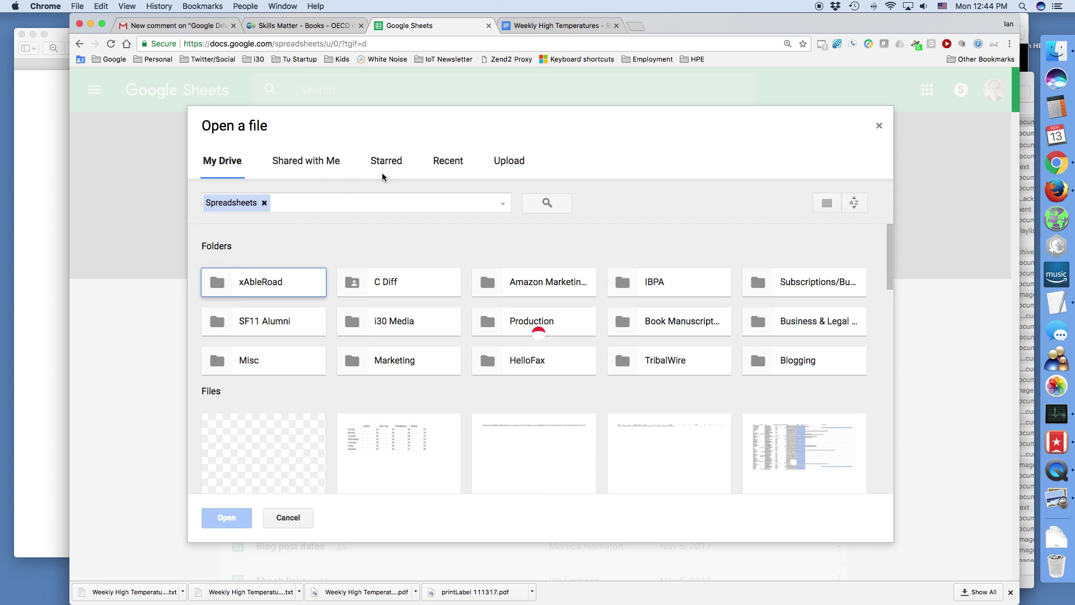
click(510, 162)
key(super+Tab)
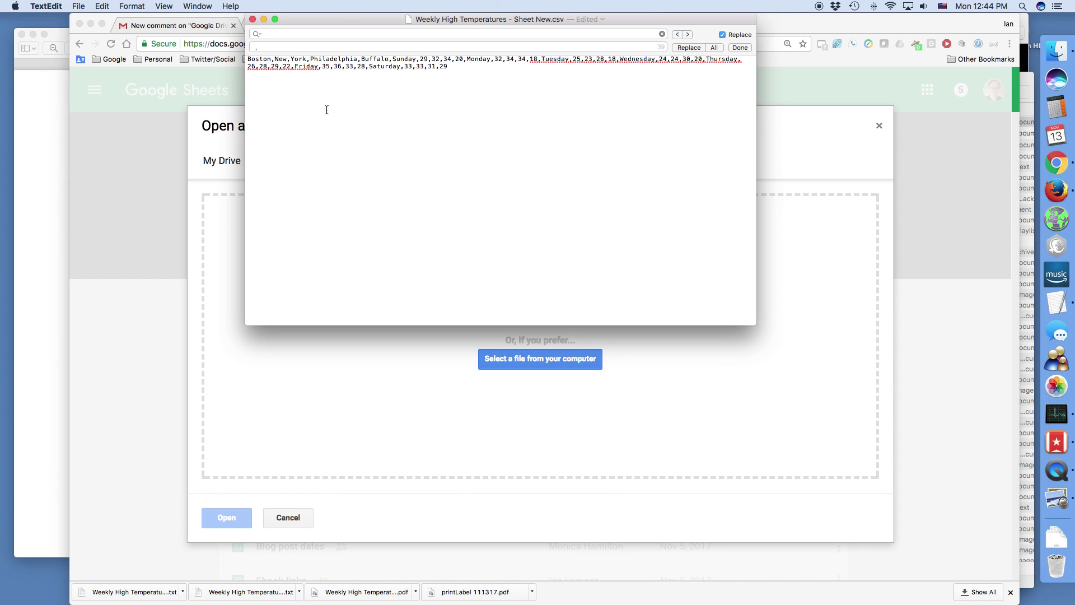
key(super+Tab)
key(super+Tab)
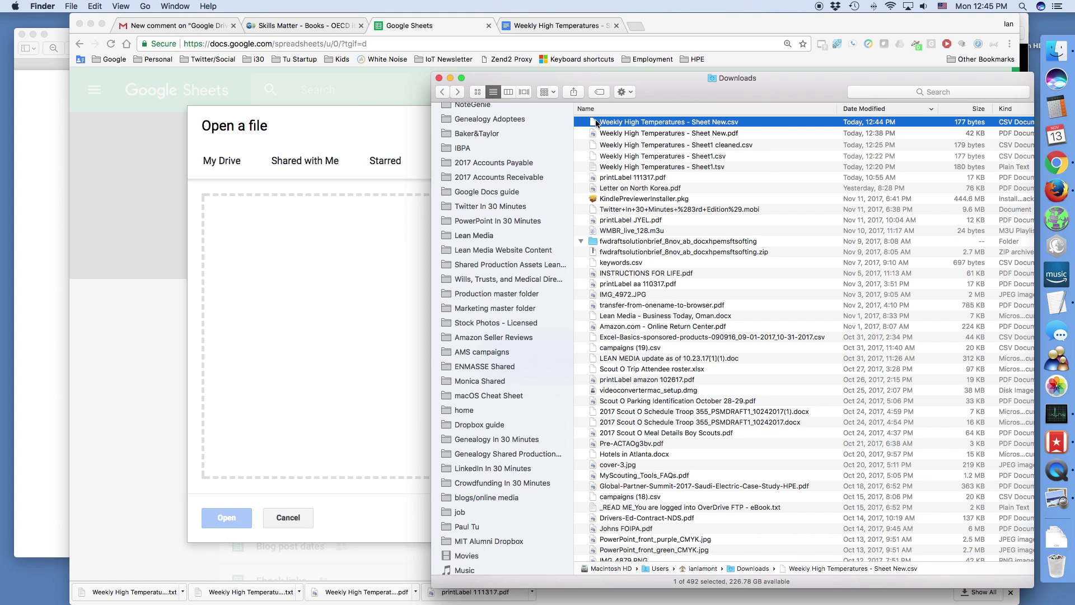
drag(597, 122, 302, 281)
click(307, 226)
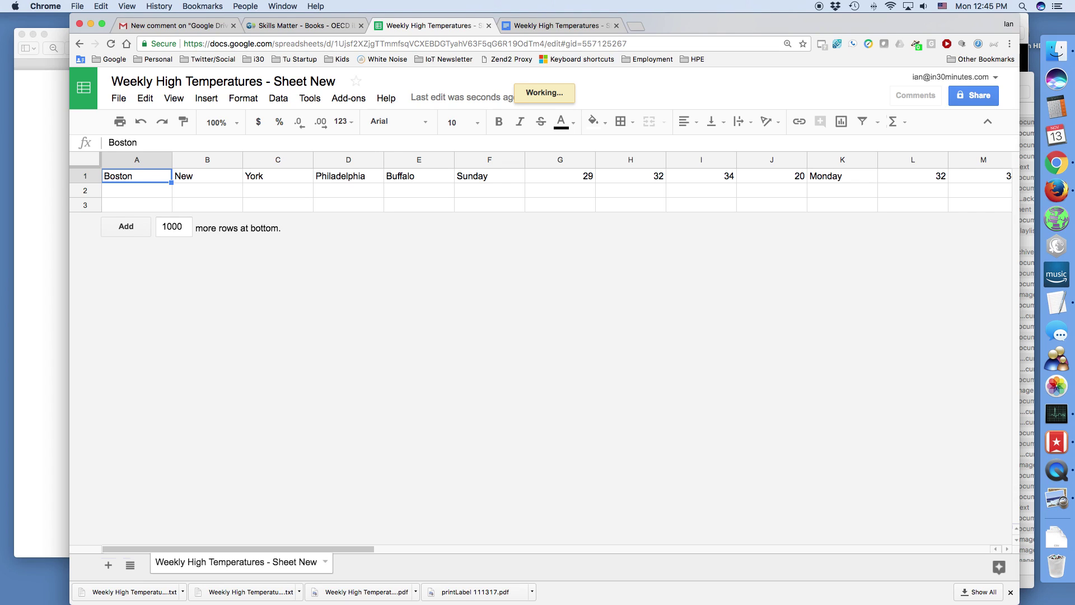
Step along row 1 to confirm values sit in separate cells, then go to Sheets home and Finder
key(Right)
key(Right)
key(Right)
key(Right)
key(Right)
key(Right)
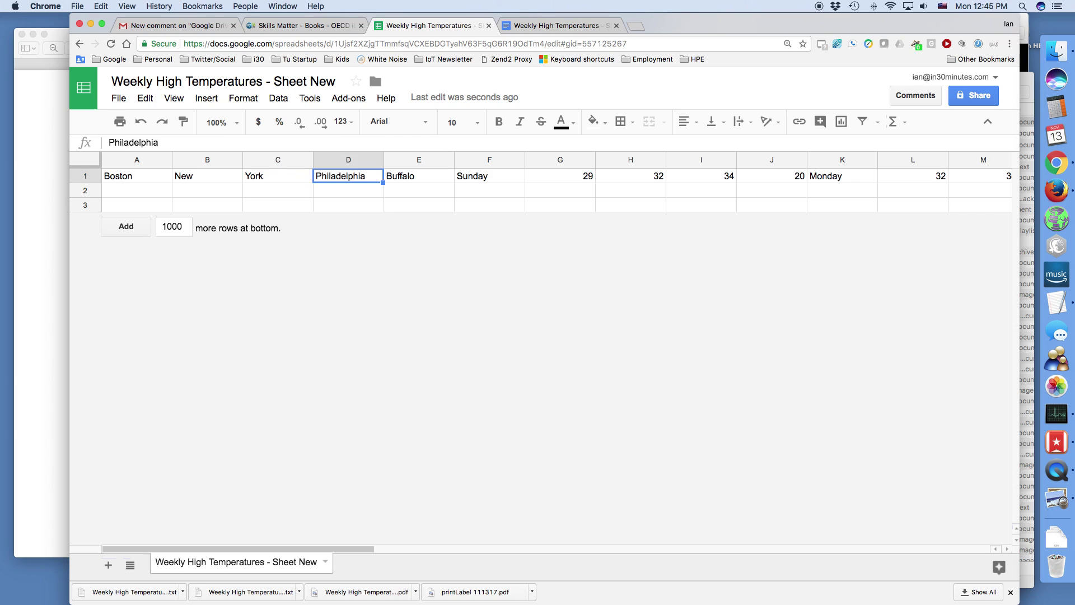
key(Right)
key(Right)
key(Right)
key(Right)
key(Right)
key(Right)
key(Right)
key(Right)
key(Right)
key(Right)
key(Right)
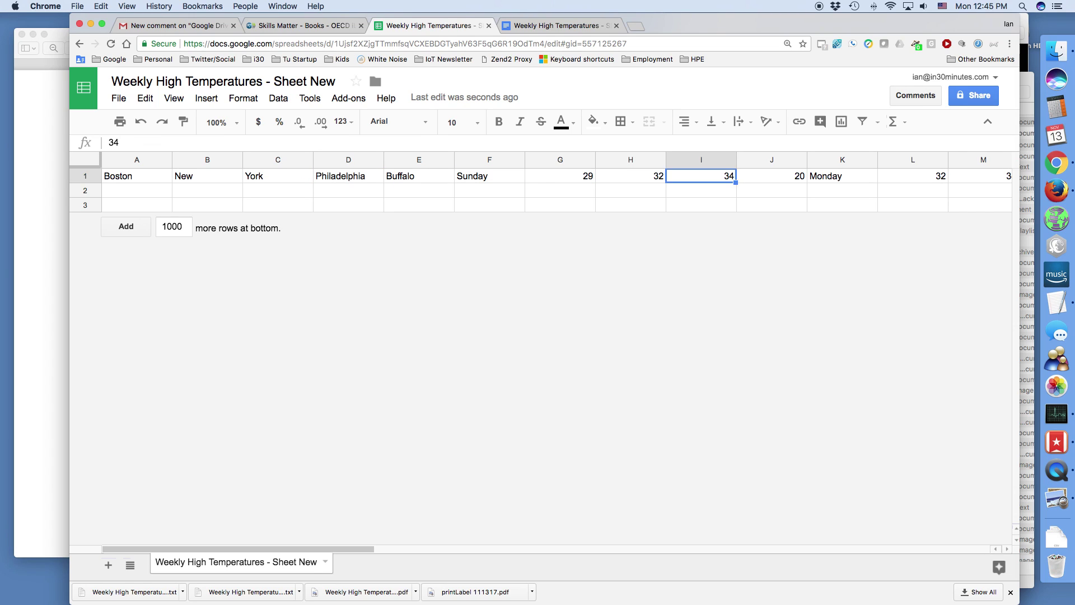
key(Left)
key(Left)
key(Left)
key(Left)
key(Left)
key(Left)
key(Left)
key(Left)
key(Left)
key(Left)
key(Left)
key(Left)
key(Left)
key(Left)
key(Left)
key(Left)
key(Left)
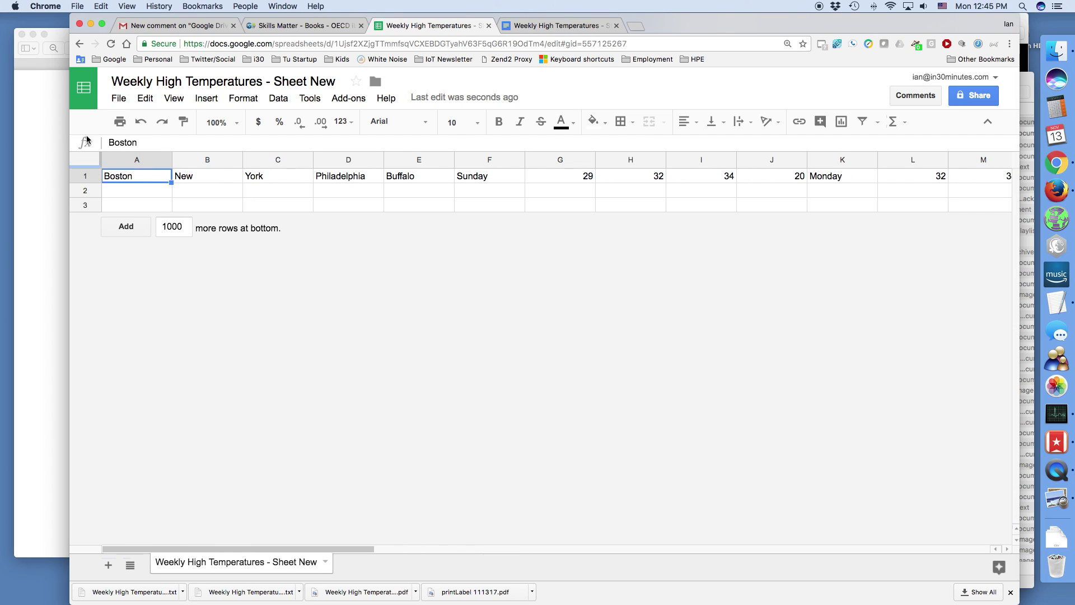
click(84, 88)
key(super+Tab)
key(super+Tab)
key(super+Tab)
key(super+Tab)
key(super+Tab)
key(super+Tab)
key(super+Tab)
key(super+Tab)
key(super+Tab)
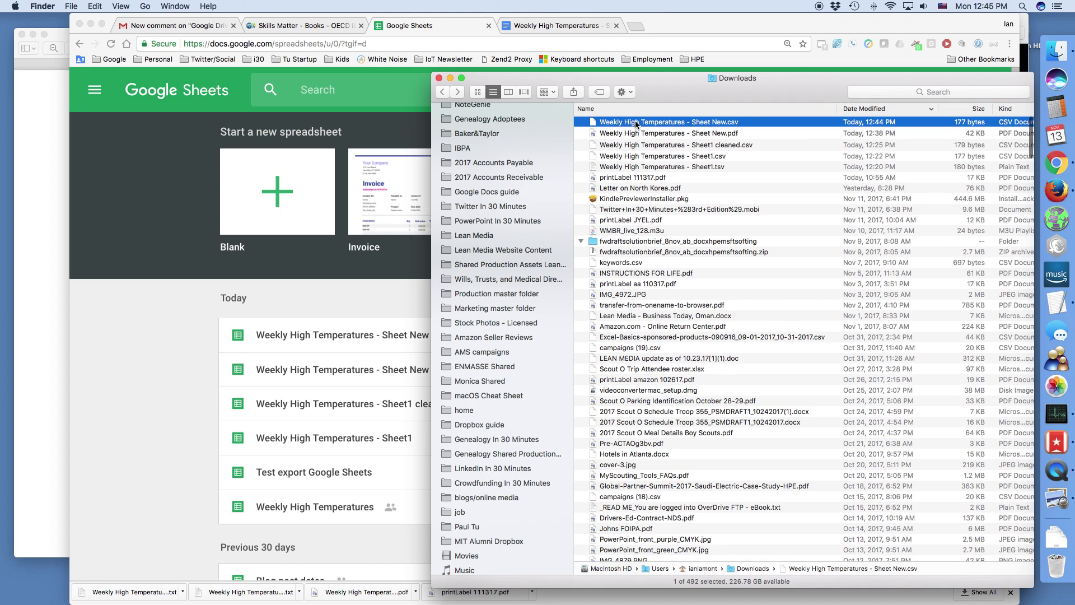
Reopen the comma-separated Sheet New CSV with TextEdit.app (default) from Finder
right_click(636, 124)
mouse_move(659, 138)
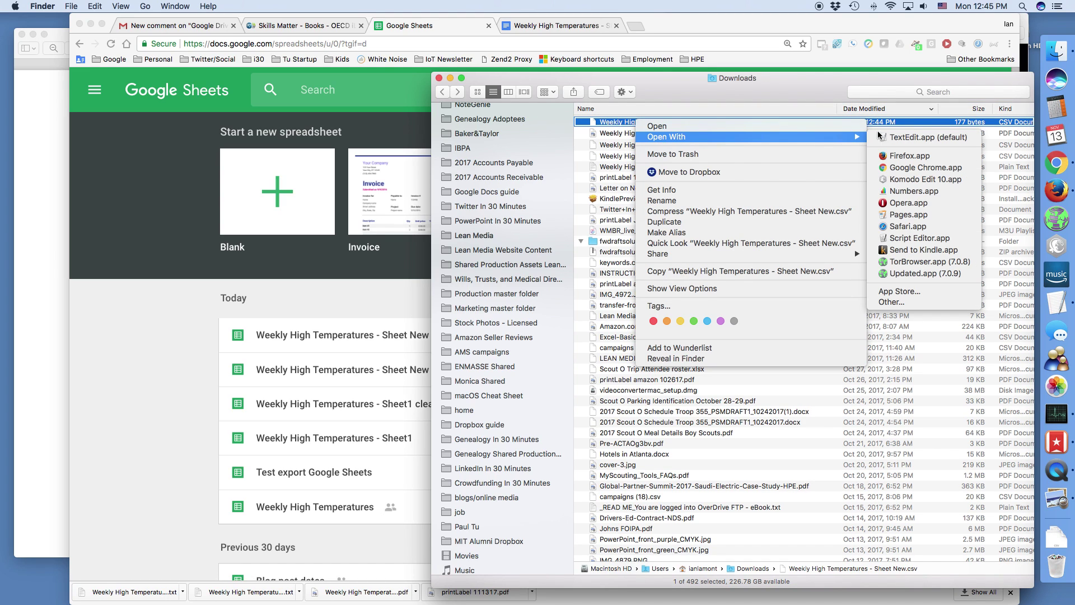
click(897, 137)
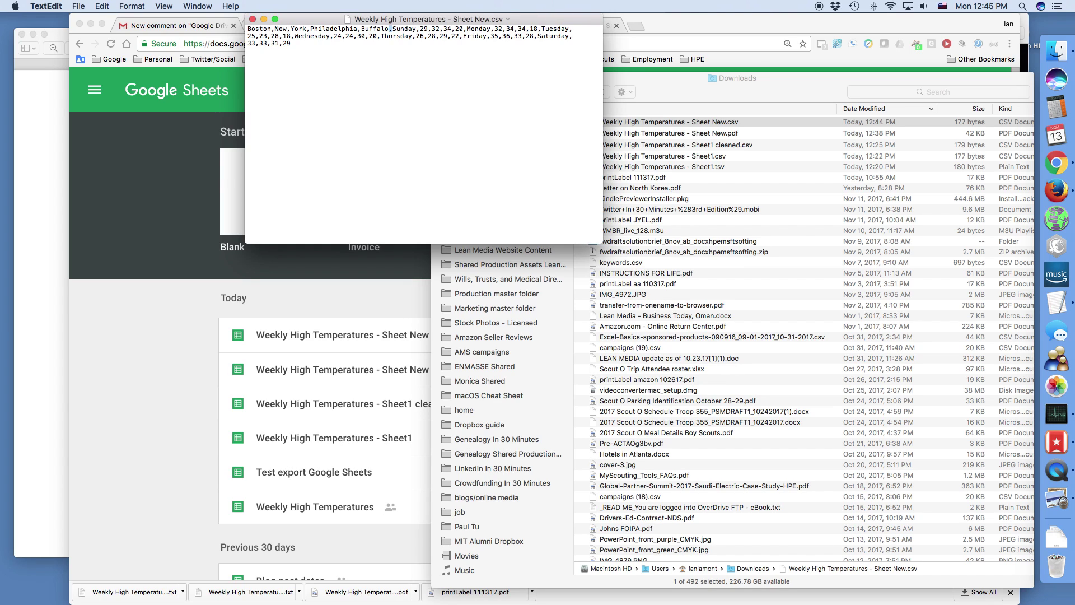
Break the CSV into a city header line plus one line per day, Sunday to Saturday, and save
key(Return)
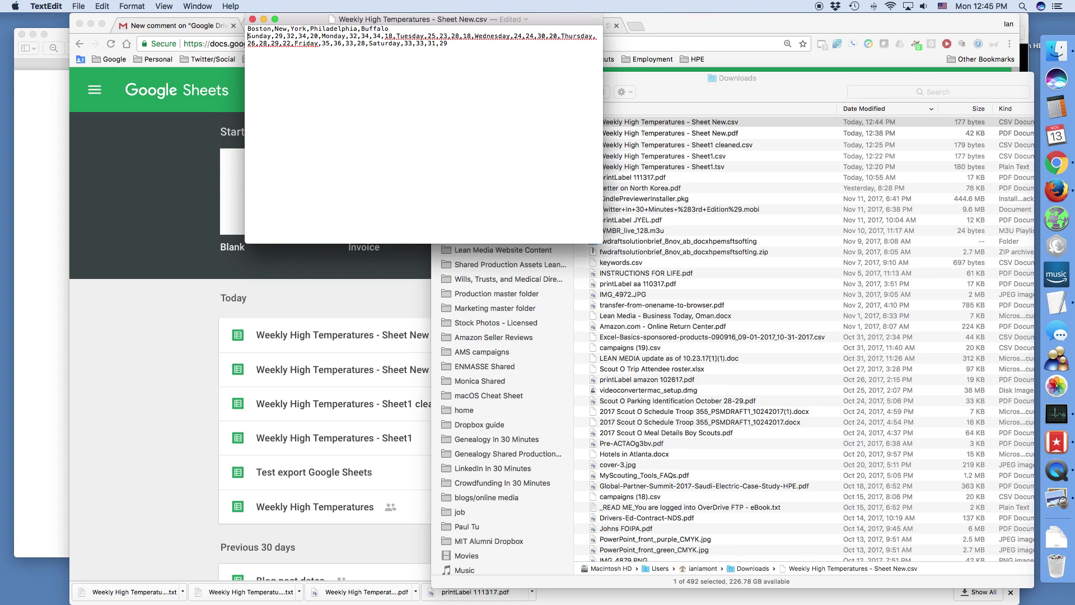
key(shift+Left)
key(Return)
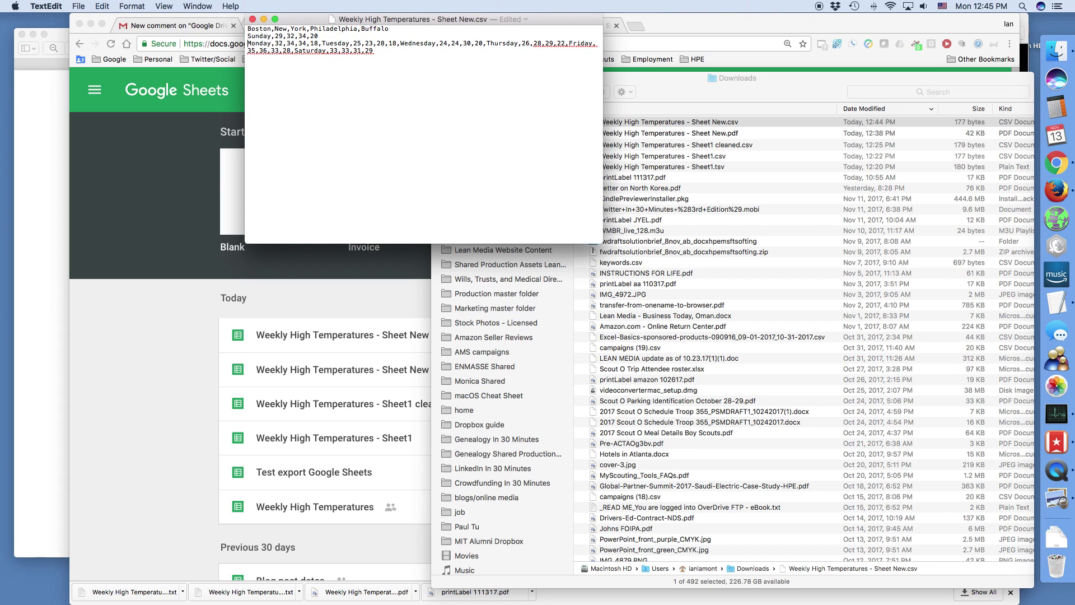
key(shift+Left)
key(Return)
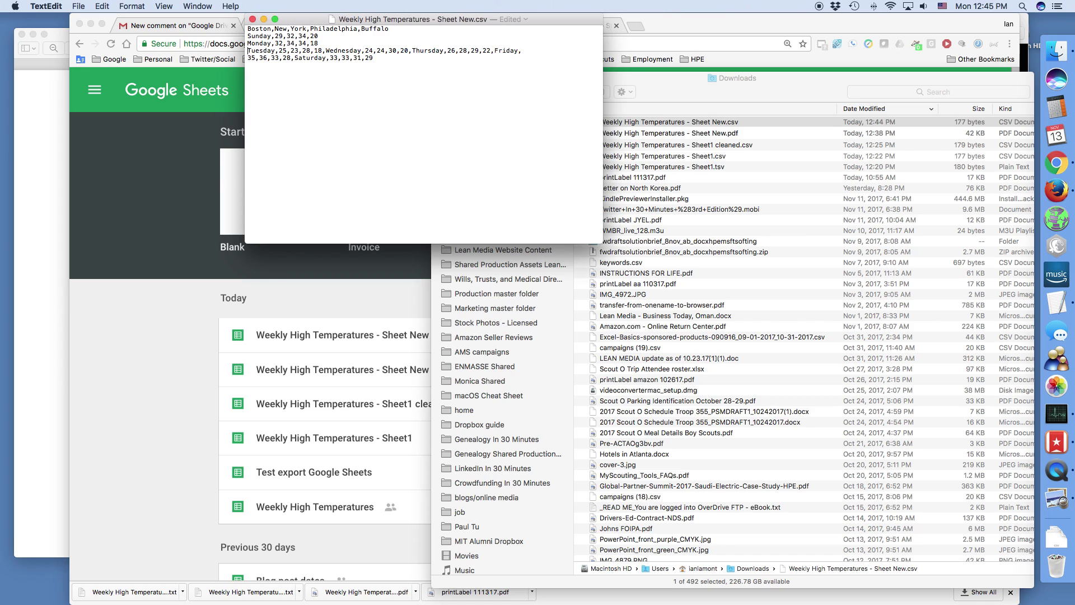
key(Return)
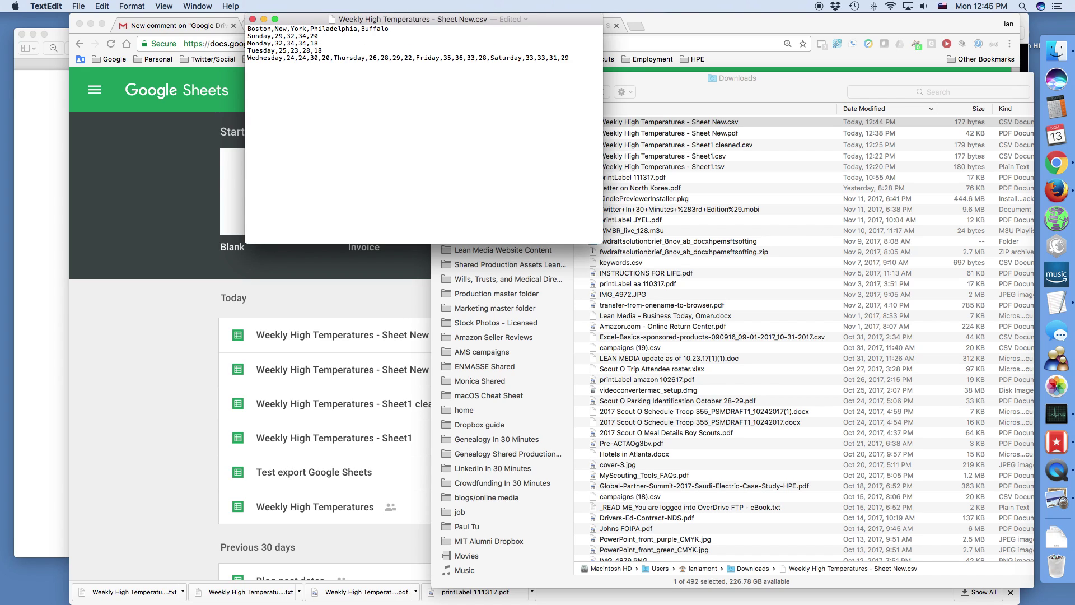
key(Return)
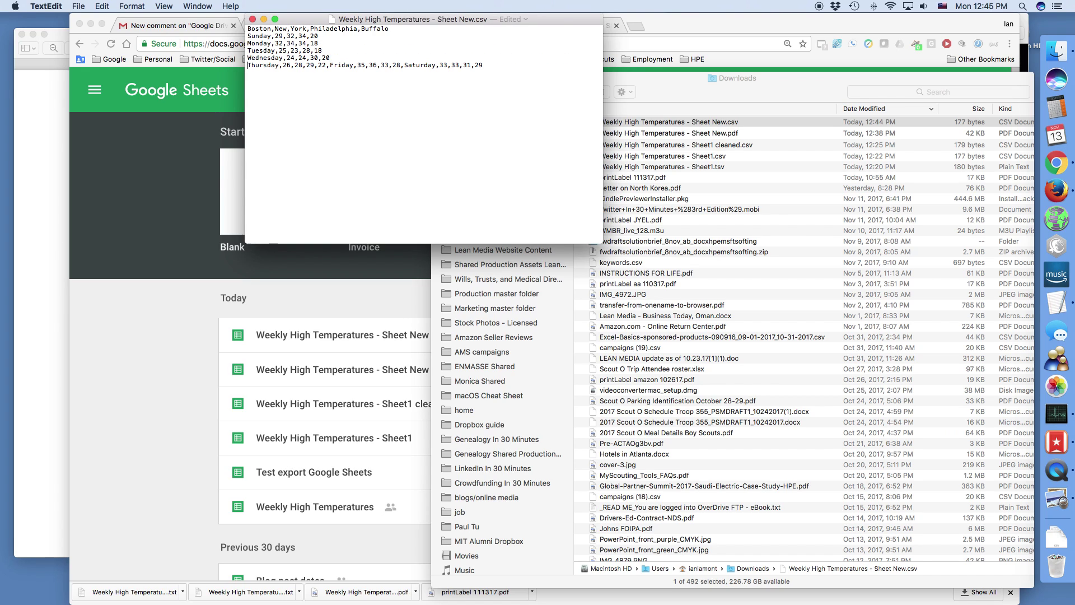
key(shift+Right)
key(Return)
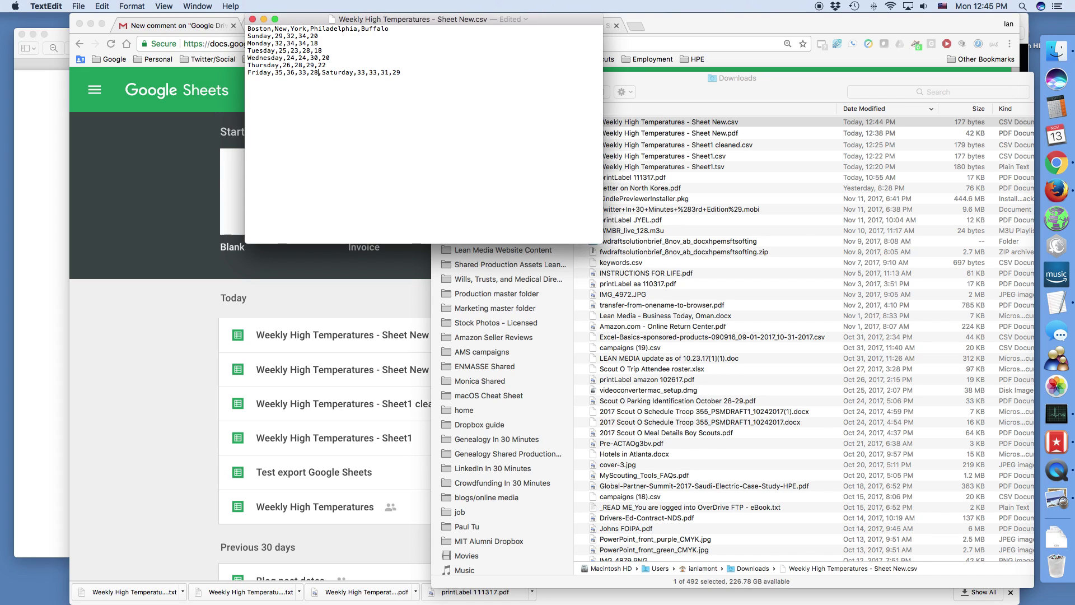
key(shift+Right)
key(Return)
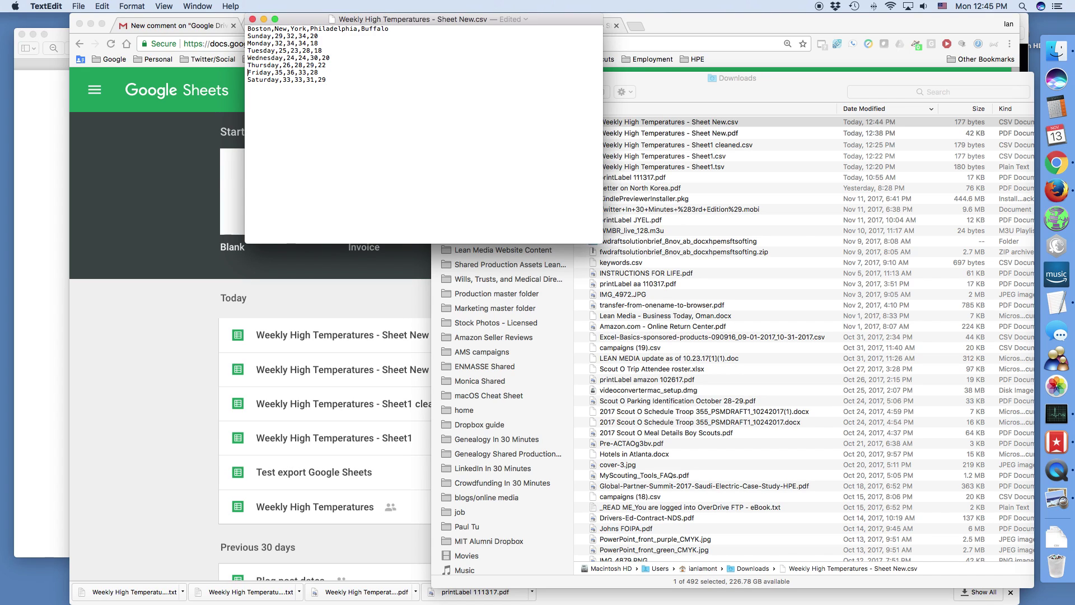
key(super+s)
Close the CSV and upload the revised Sheet New CSV to Google Sheets as a day-by-city table
key(super+w)
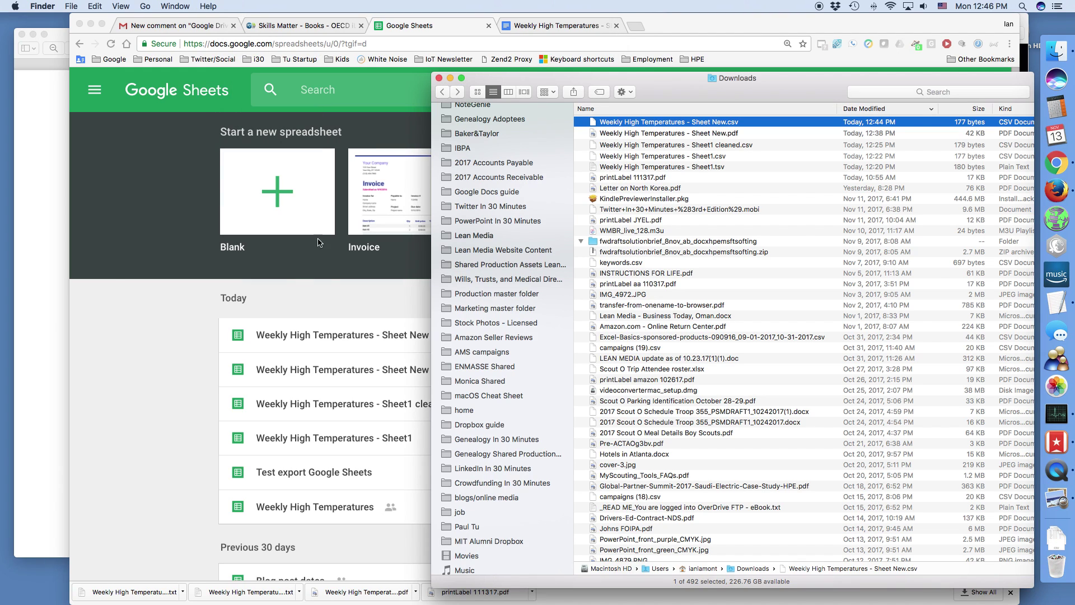
click(126, 278)
click(852, 300)
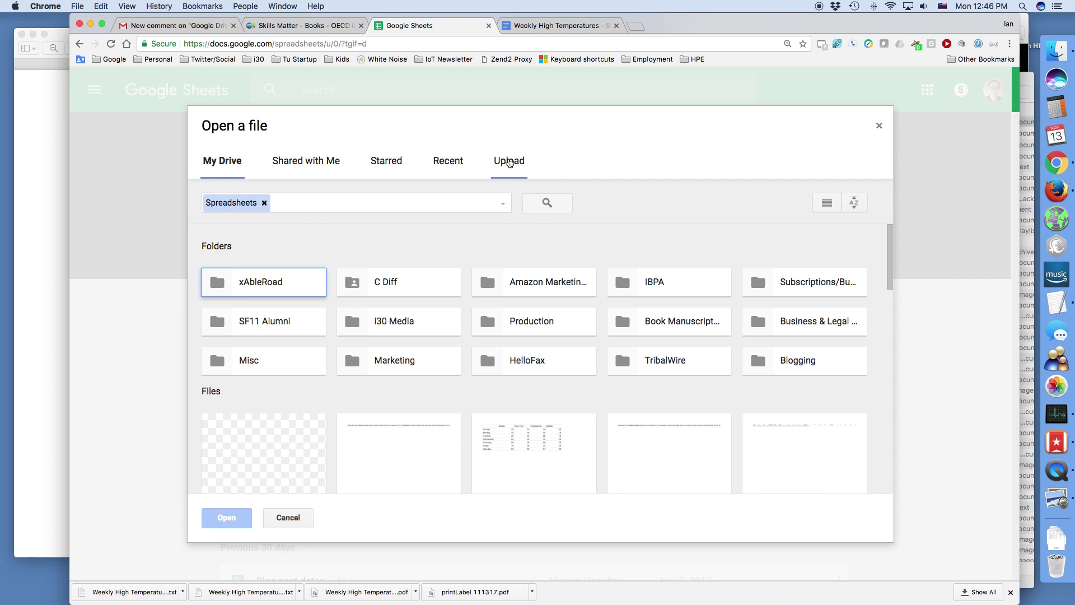
click(508, 162)
key(super+Tab)
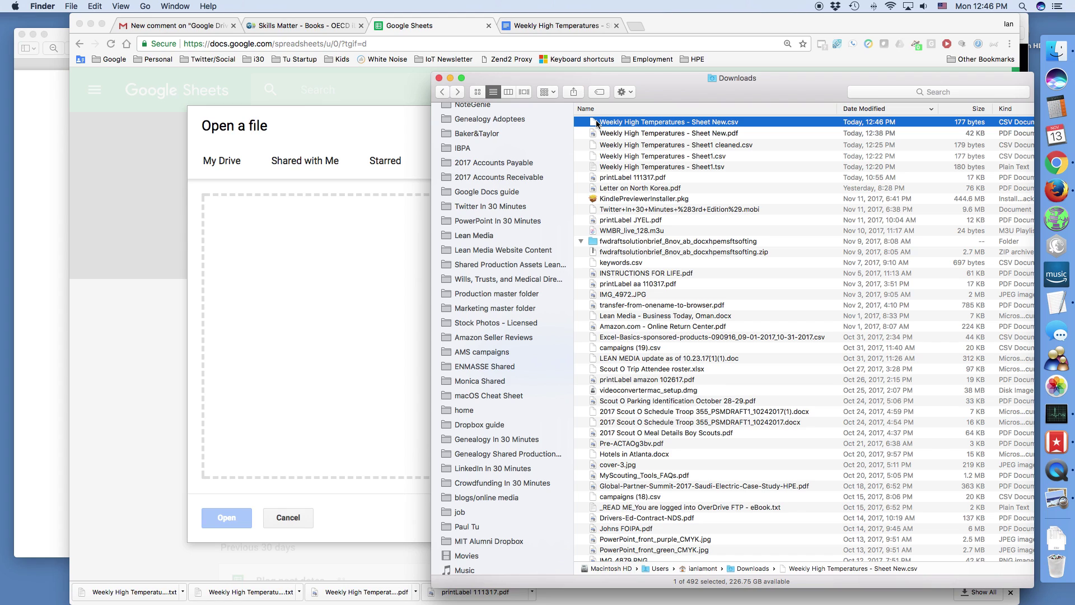
drag(597, 123, 332, 287)
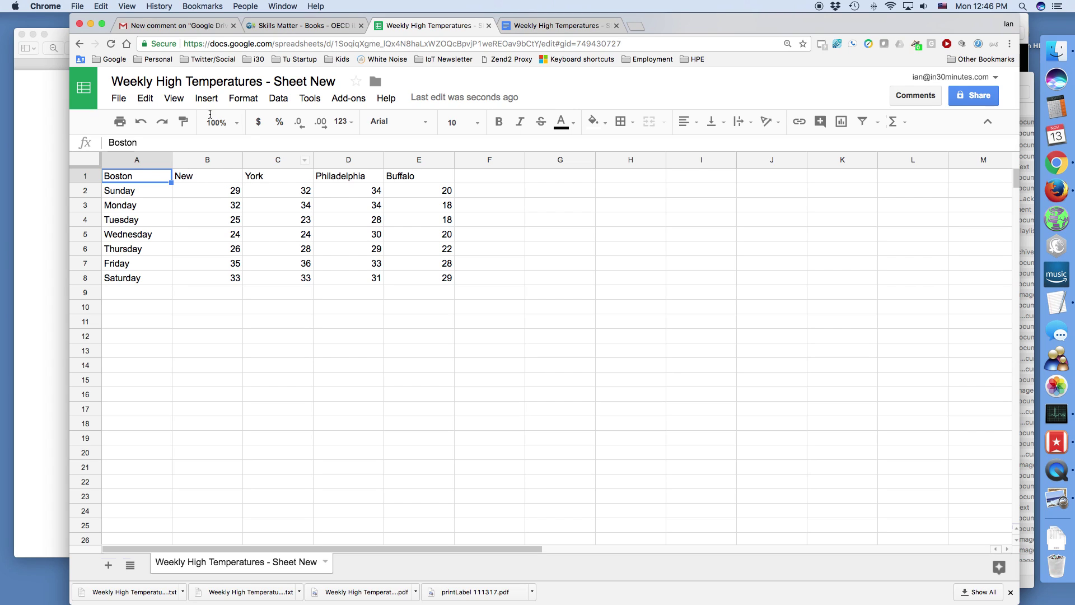
click(89, 98)
Reopen the Sheet New CSV in TextEdit from Finder's Downloads folder
key(super+Tab)
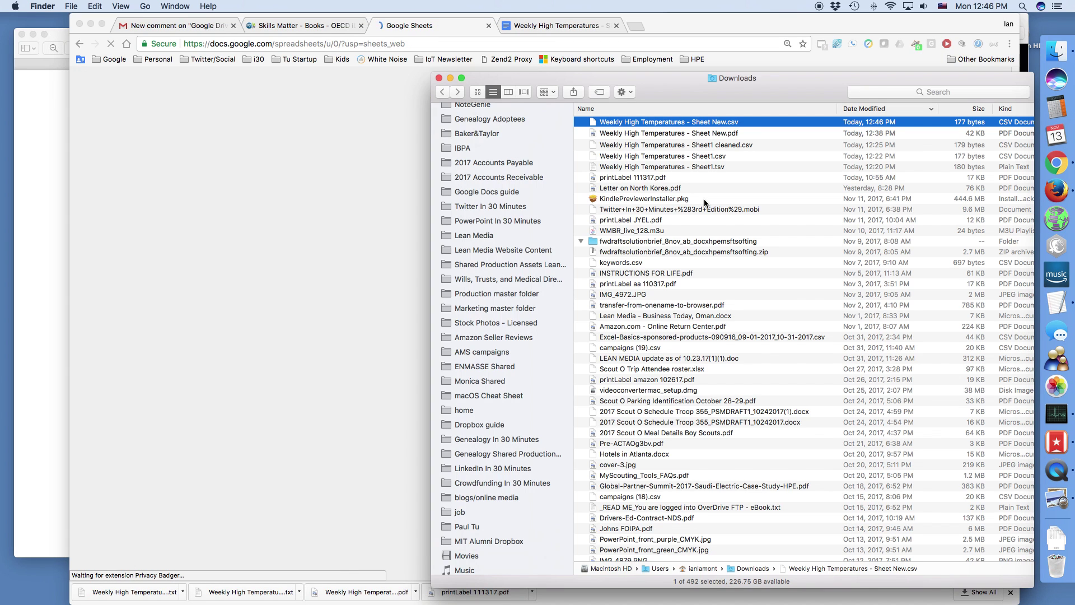
right_click(700, 124)
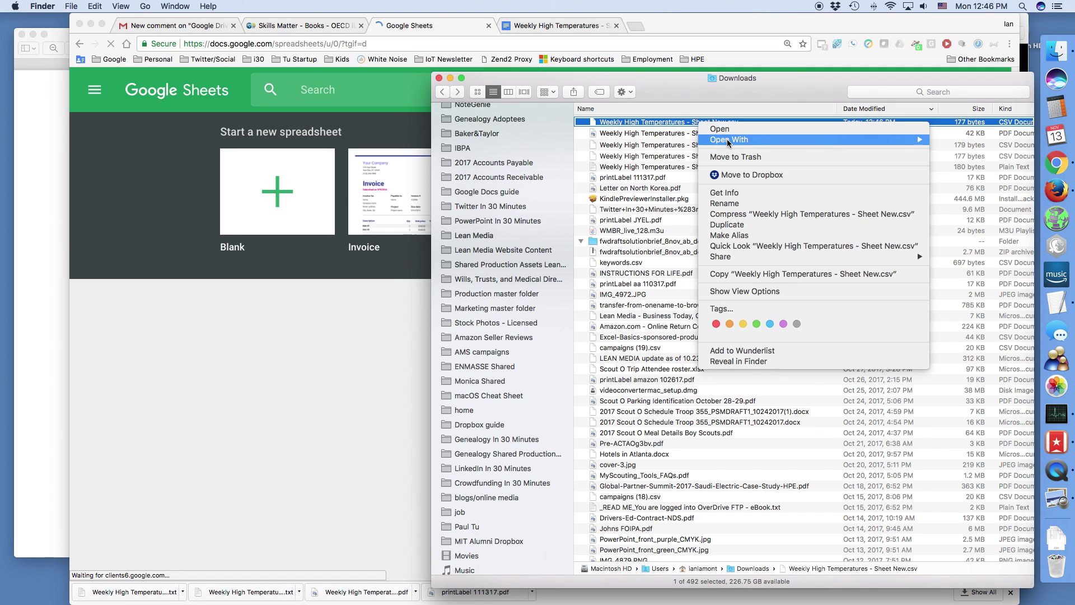
mouse_move(728, 141)
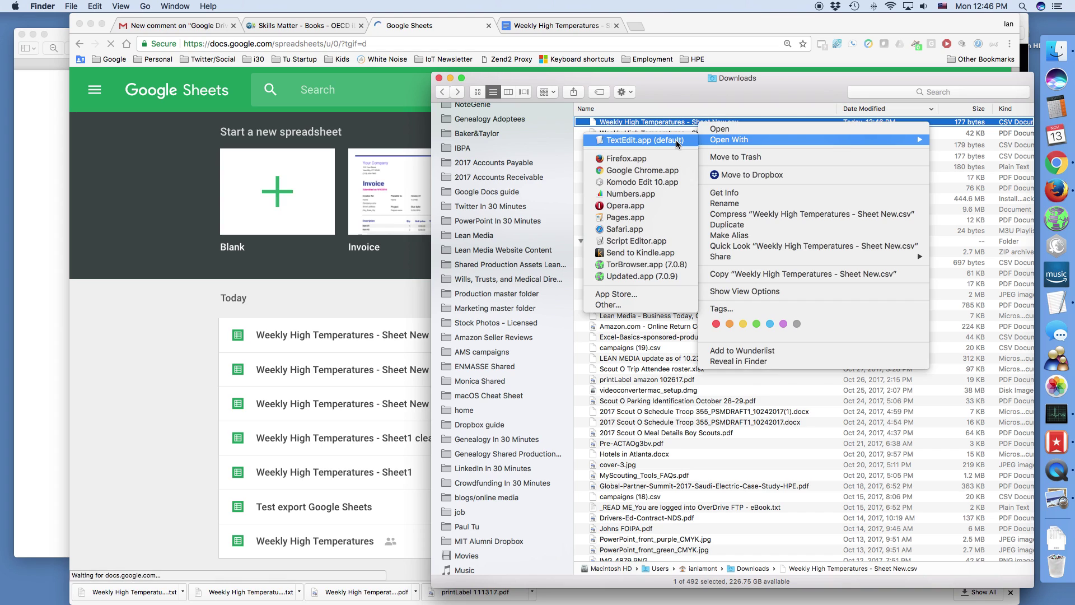
click(638, 140)
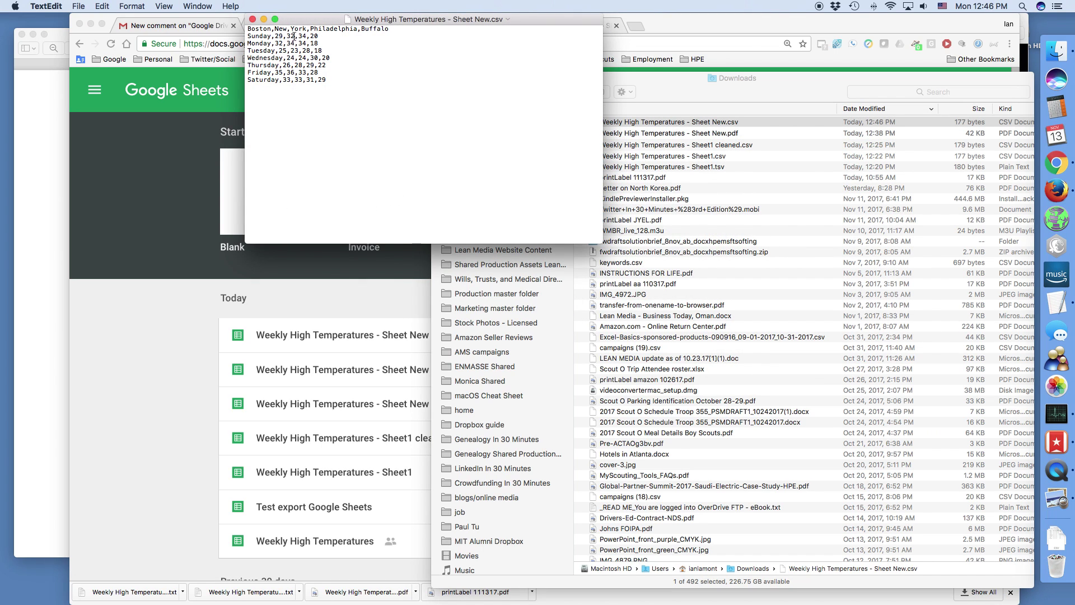
Change 'New,York' to 'New York', add a leading comma to the header, then save and close
double_click(289, 28)
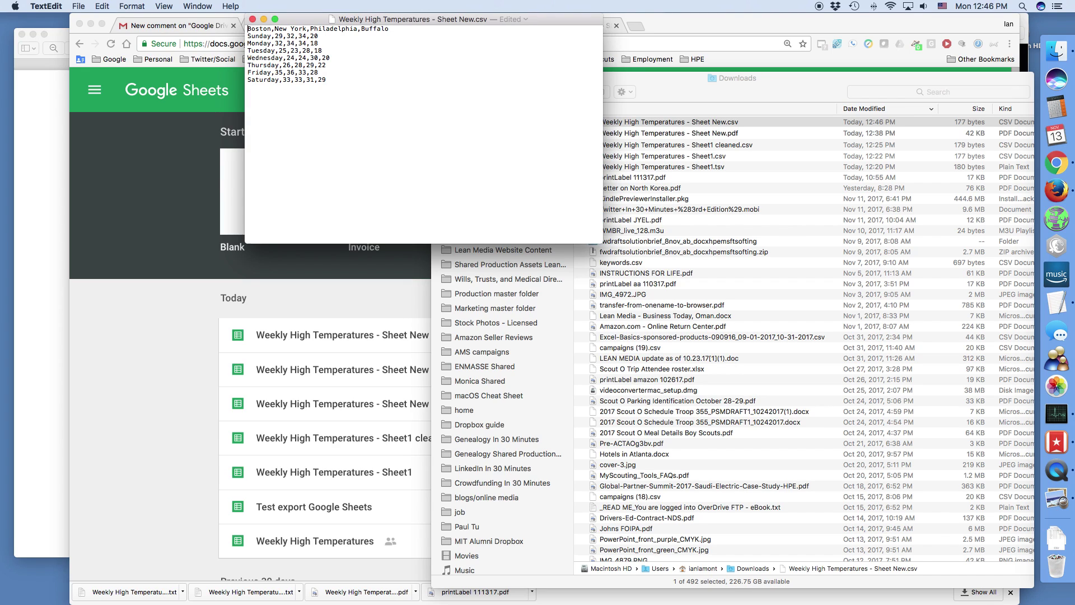
text(,)
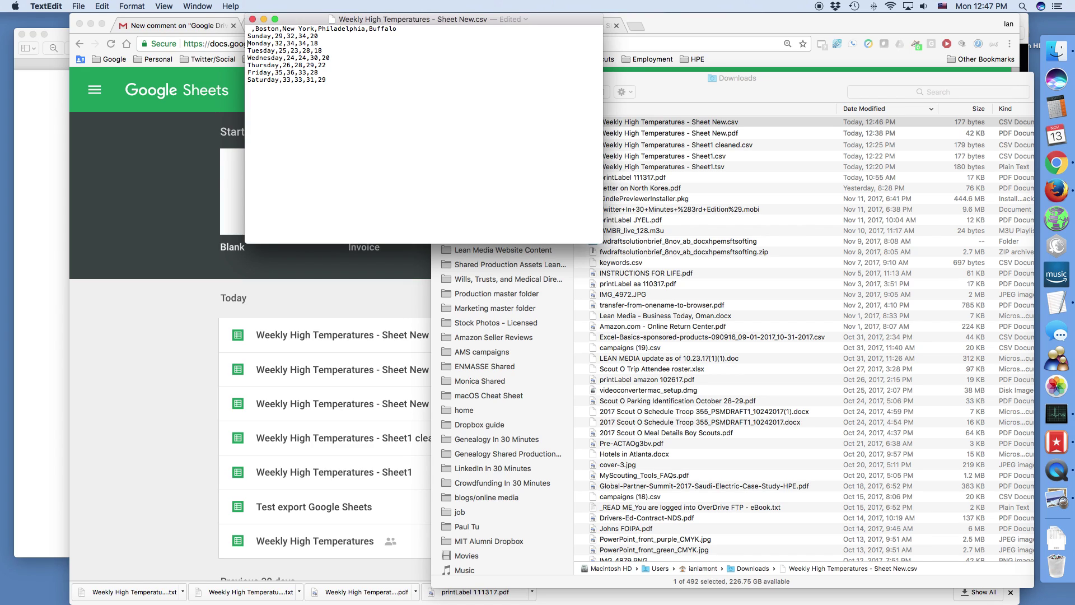
key(shift+Right)
key(shift+Right)
key(shift+Right)
key(shift+Right)
key(shift+Right)
key(shift+Right)
key(Left)
key(super+s)
key(super+w)
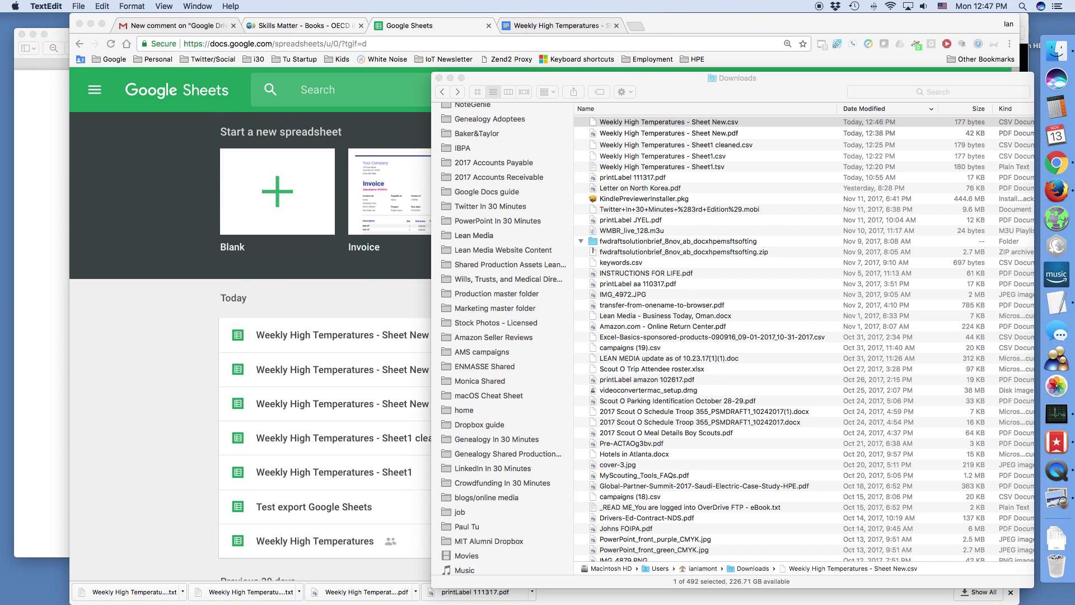
key(super+q)
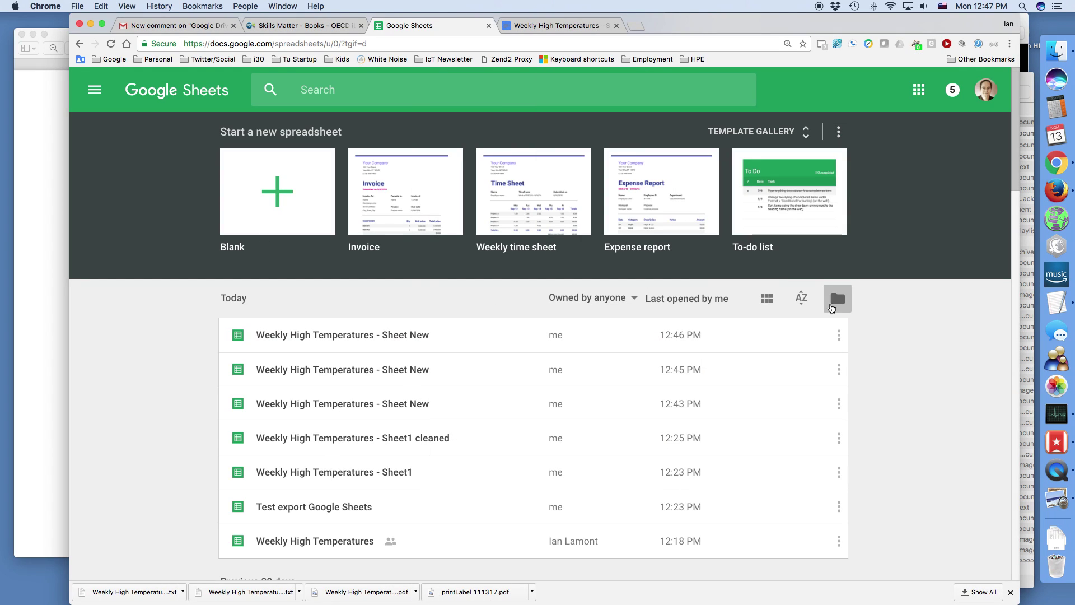
Upload the corrected CSV from Finder into Google Sheets and select the header row A1:E1
click(831, 306)
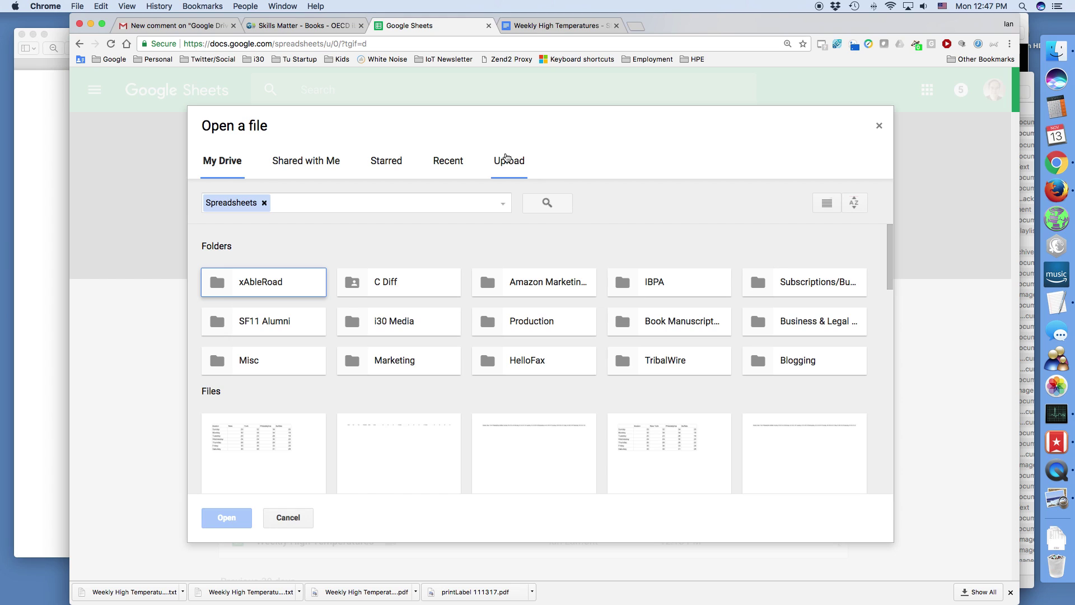
click(507, 160)
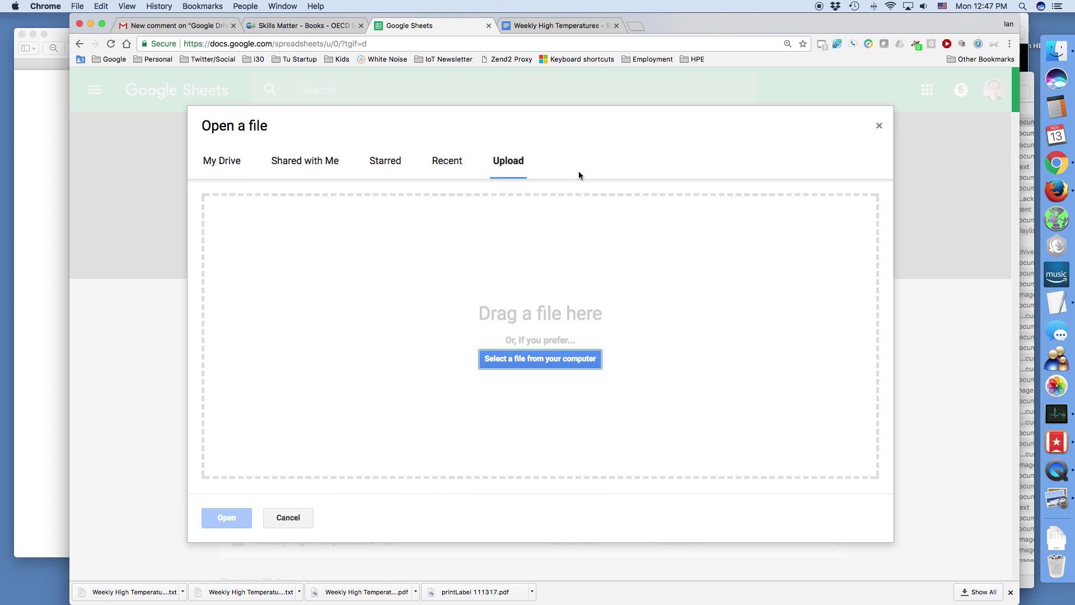
key(super+Tab)
key(super+Tab)
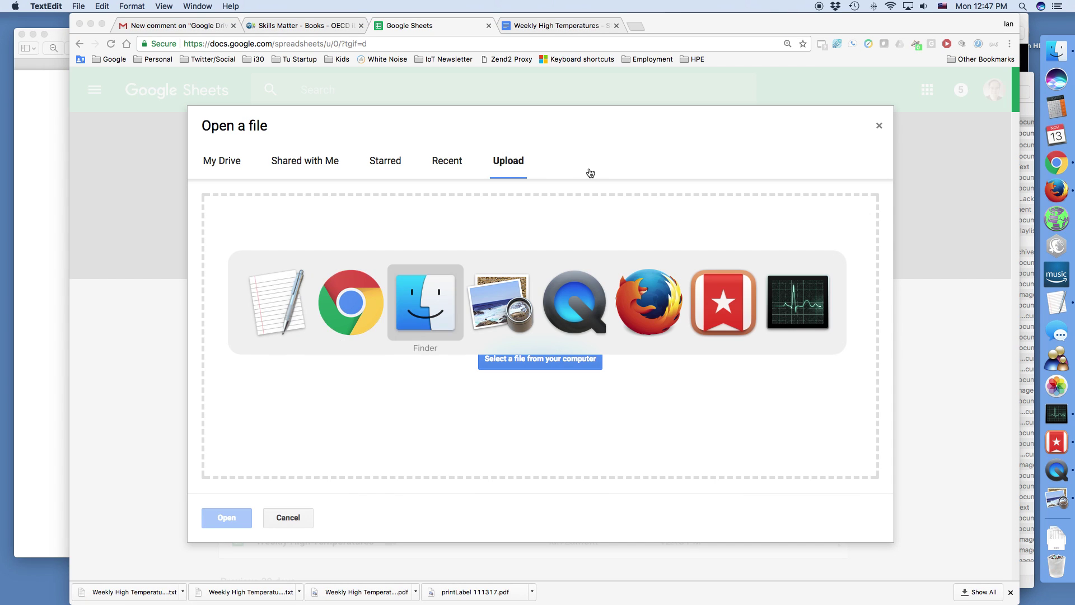
key(super+Tab)
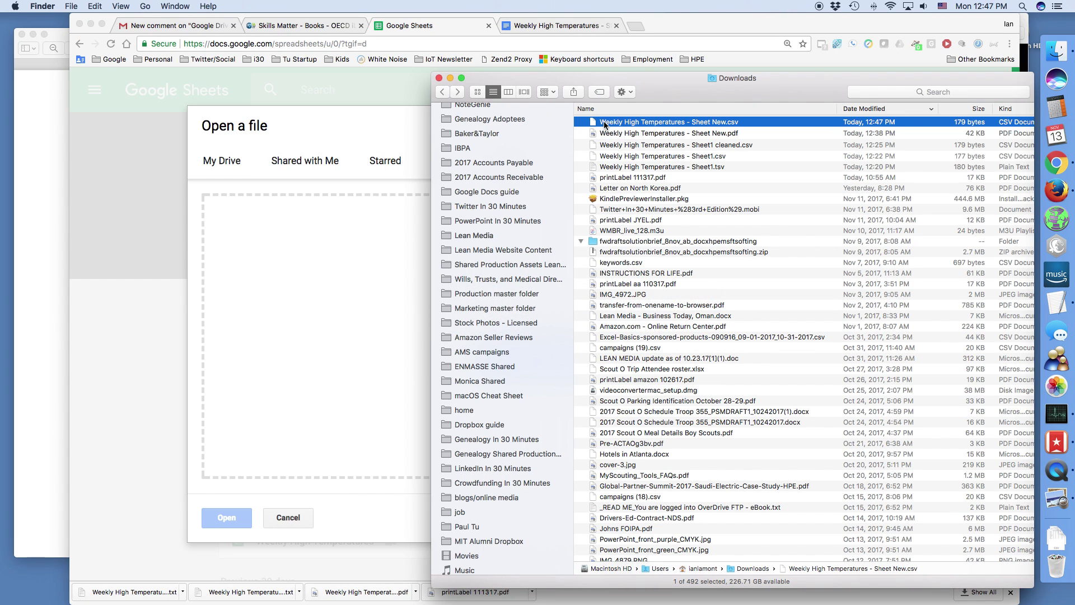
drag(601, 124, 318, 251)
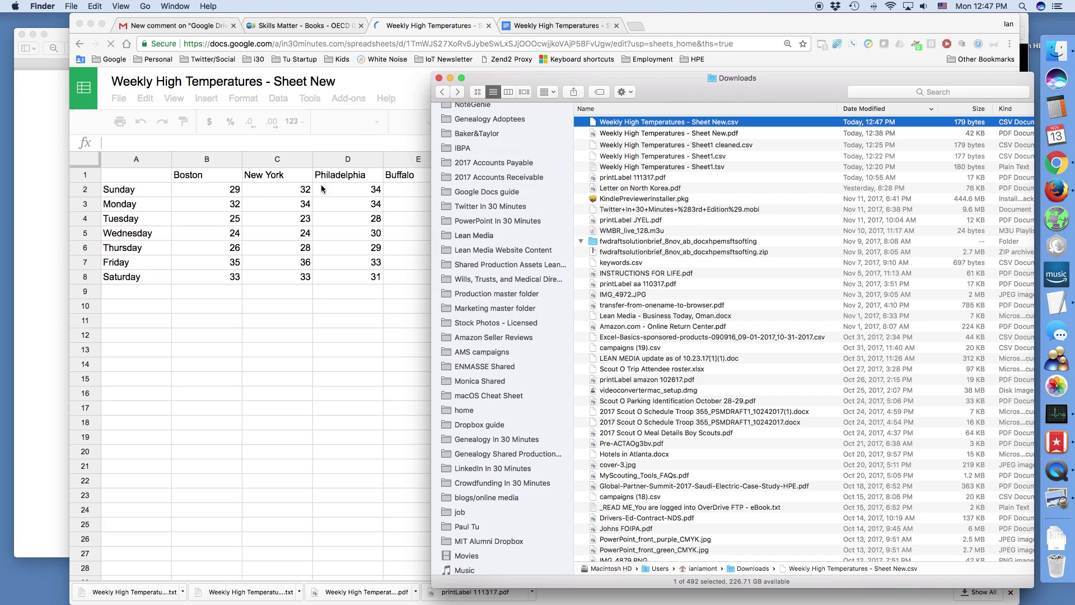
click(218, 335)
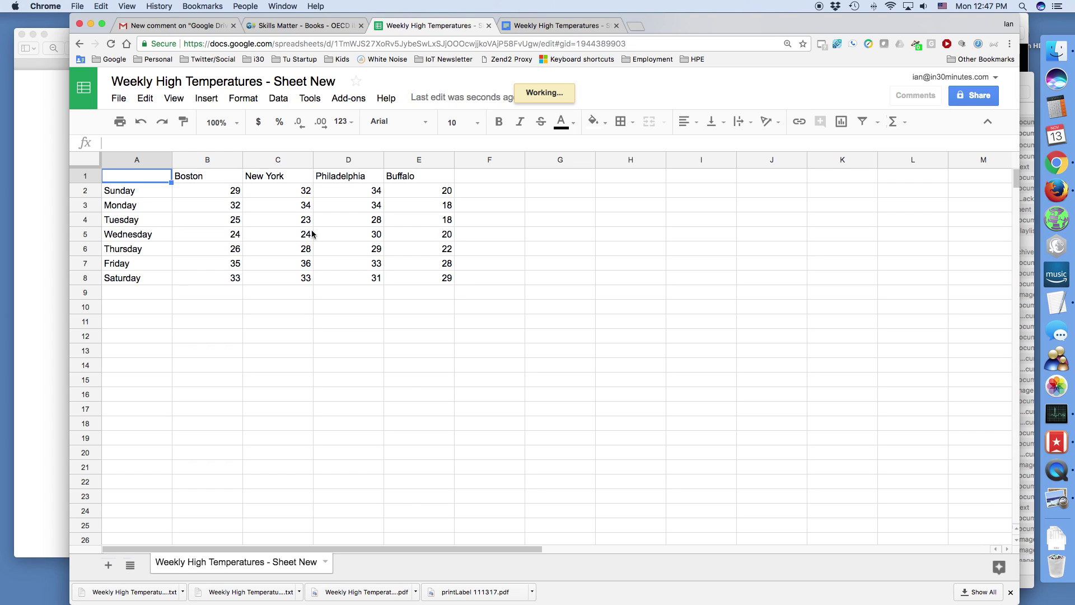
drag(133, 176, 420, 176)
key(shift+Down)
key(shift+Down)
key(shift+Down)
key(shift+Down)
key(shift+Down)
key(shift+Down)
key(shift+Down)
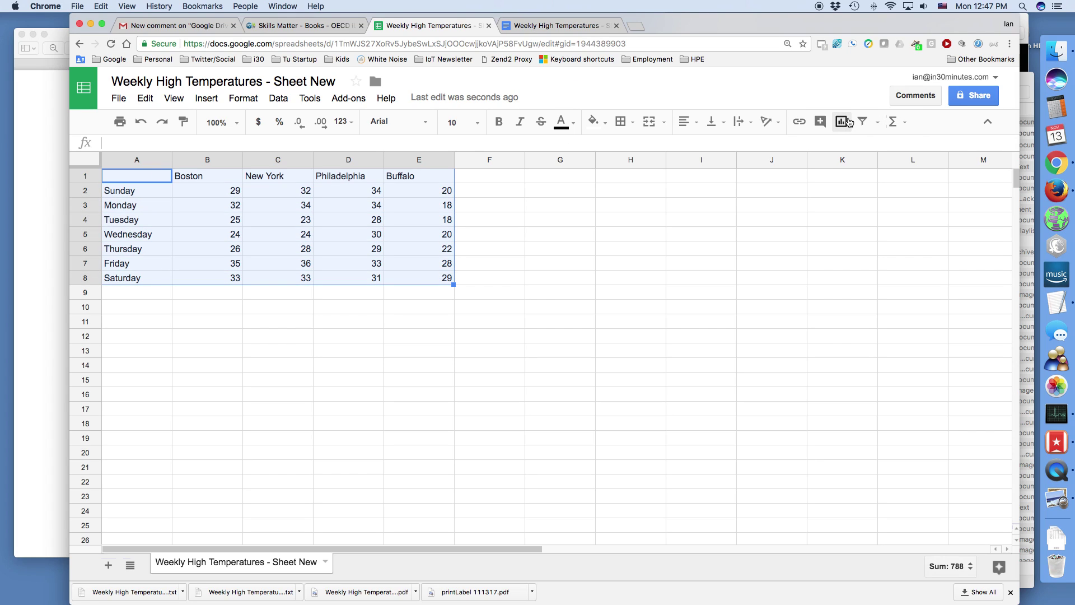
click(845, 122)
click(424, 323)
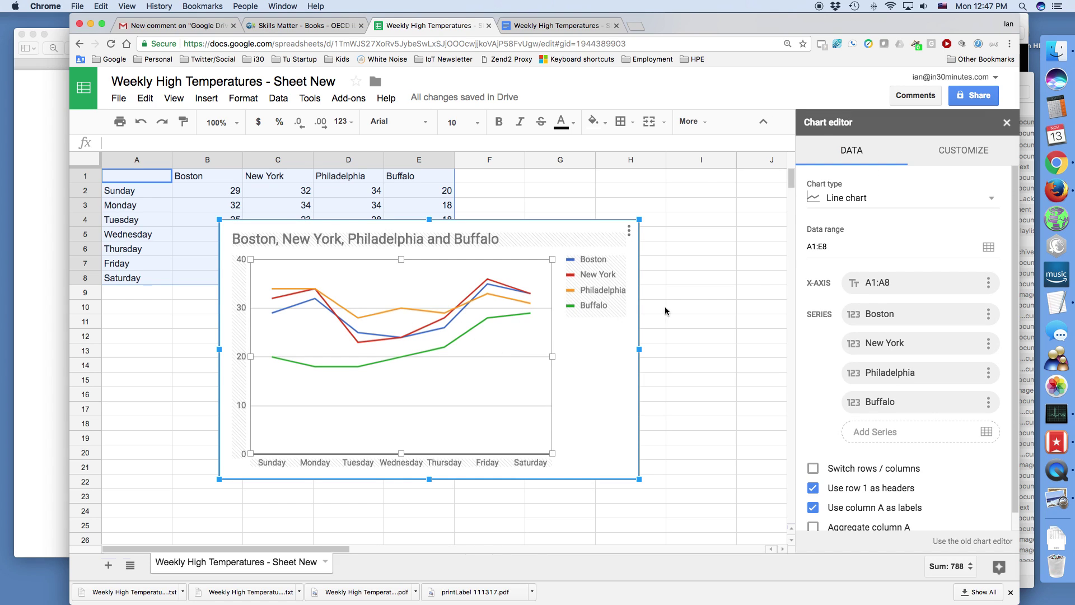
click(990, 200)
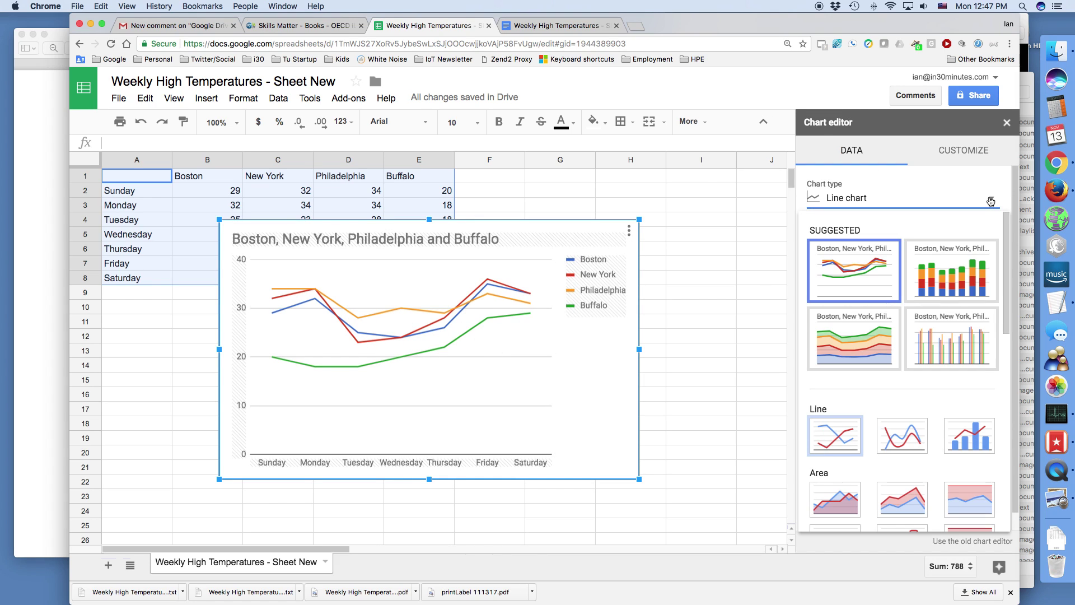
click(950, 272)
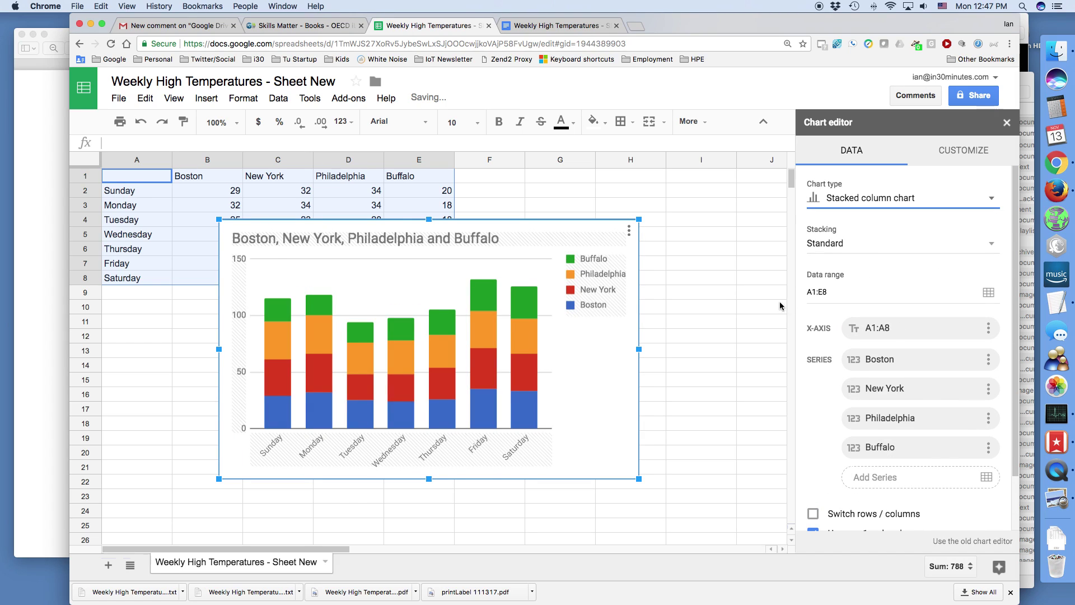
click(677, 223)
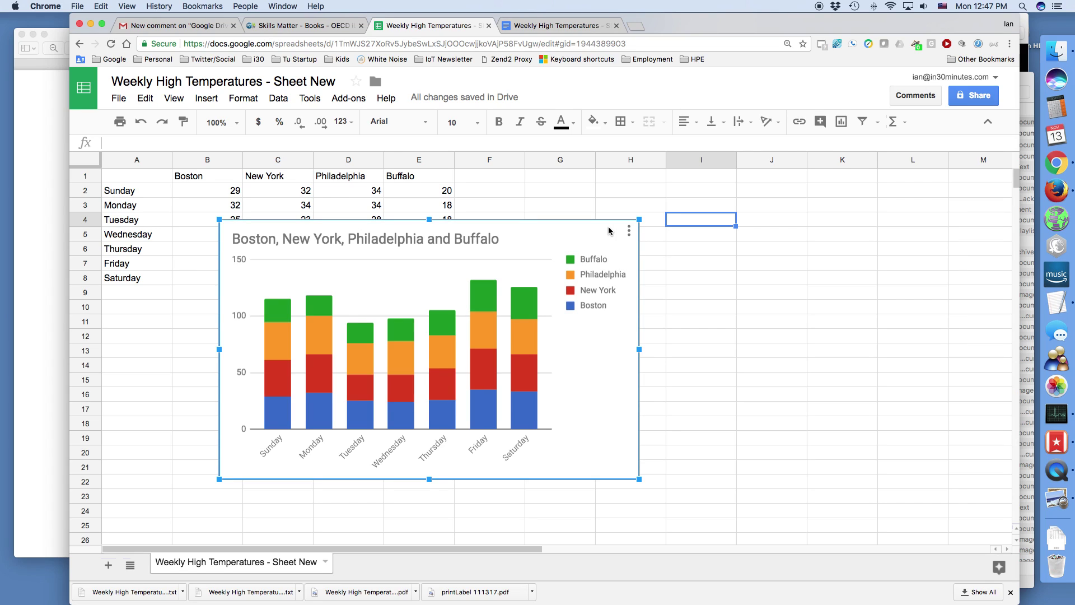
key(Delete)
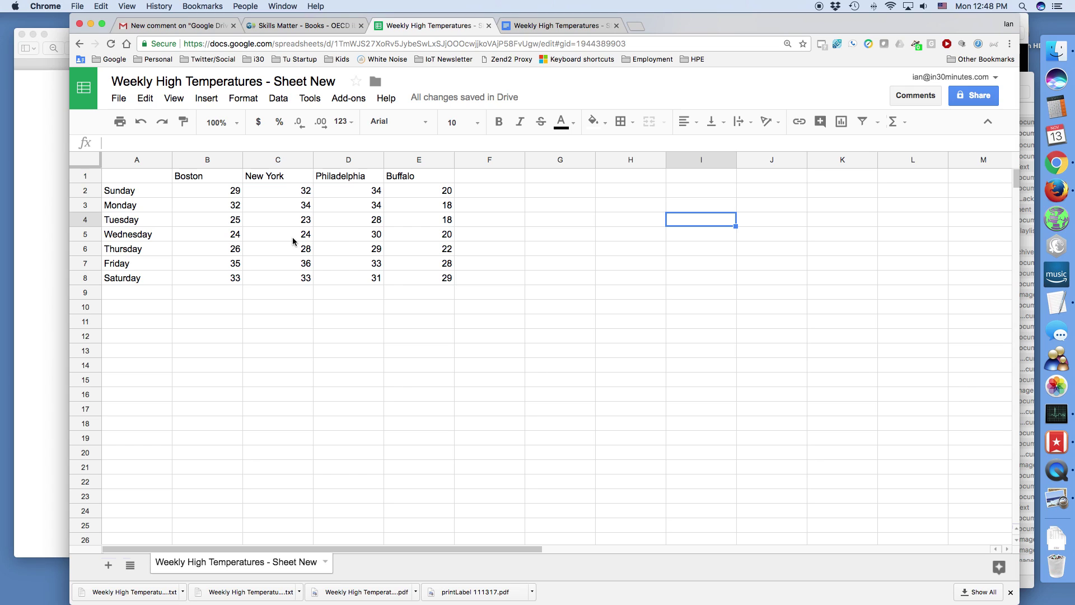
click(50, 178)
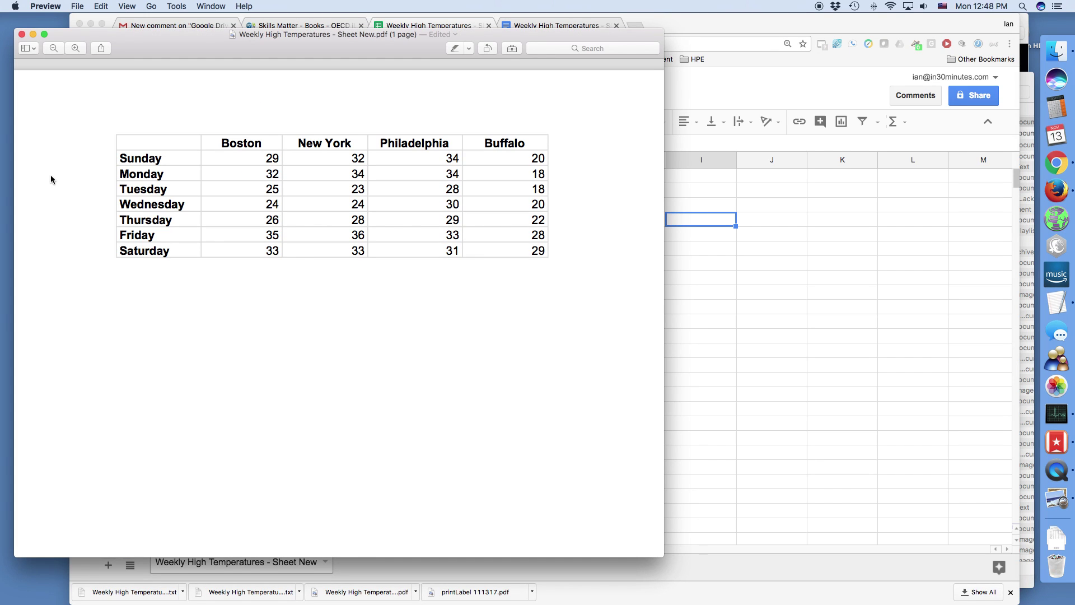
Review the File > Download as formats, then shift Preview's book cover window left
click(723, 239)
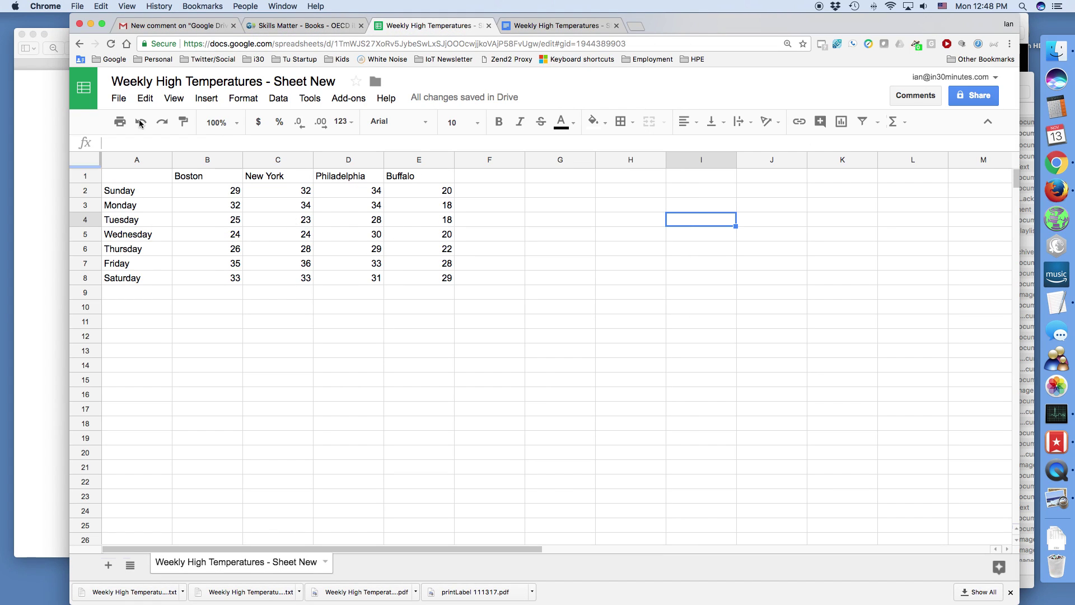
click(118, 99)
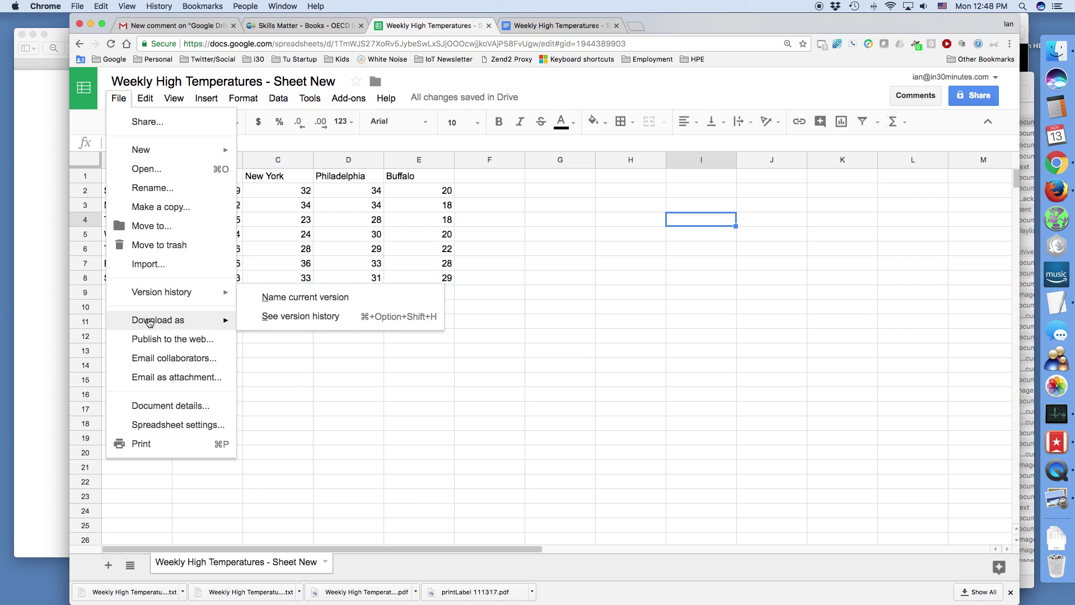
mouse_move(197, 320)
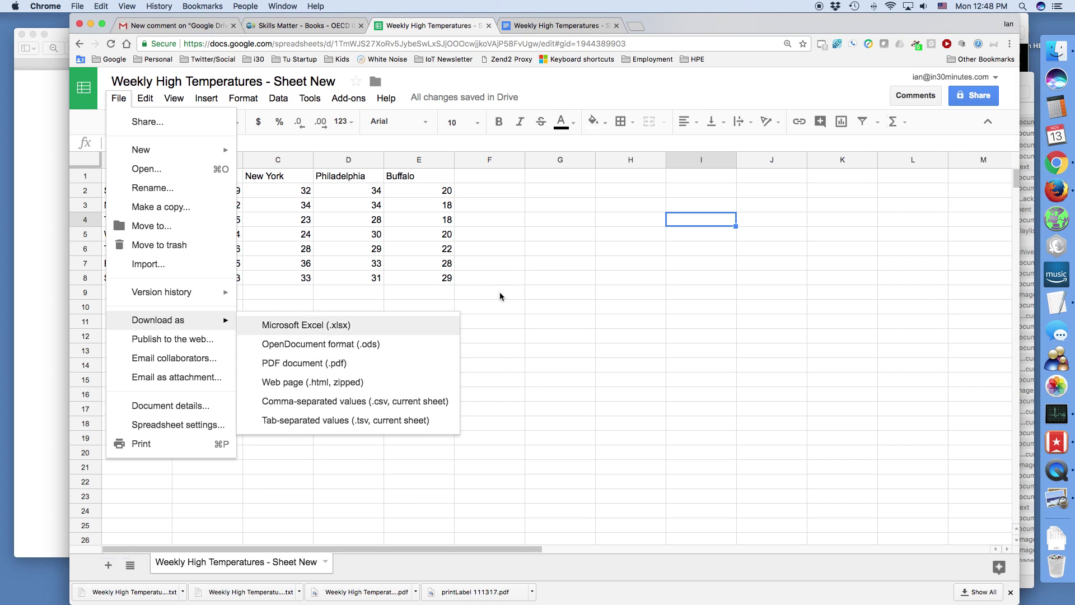
click(528, 277)
key(super+Tab)
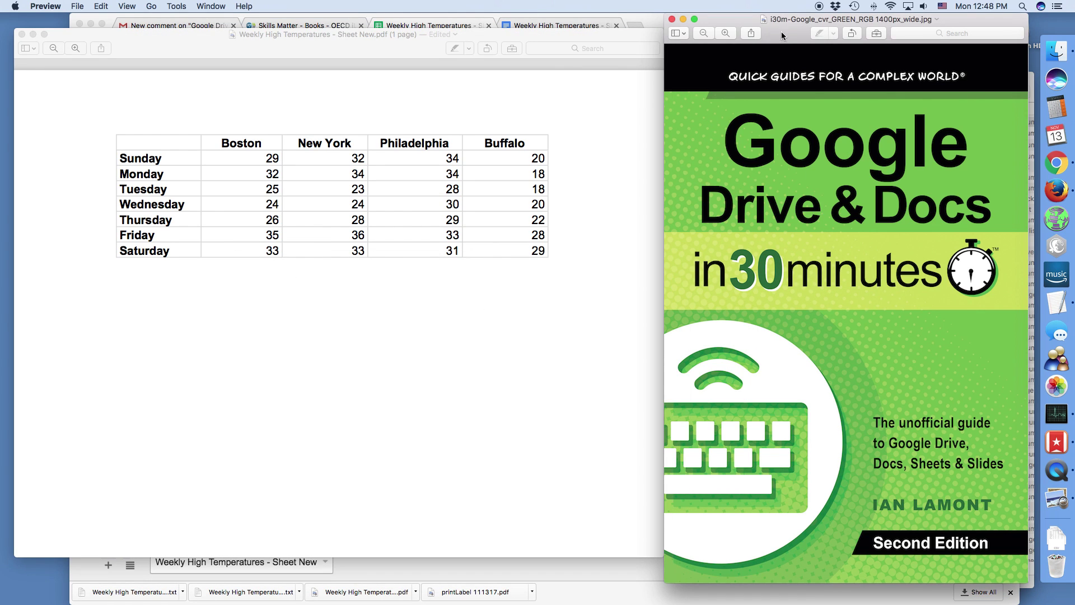
drag(788, 32, 553, 29)
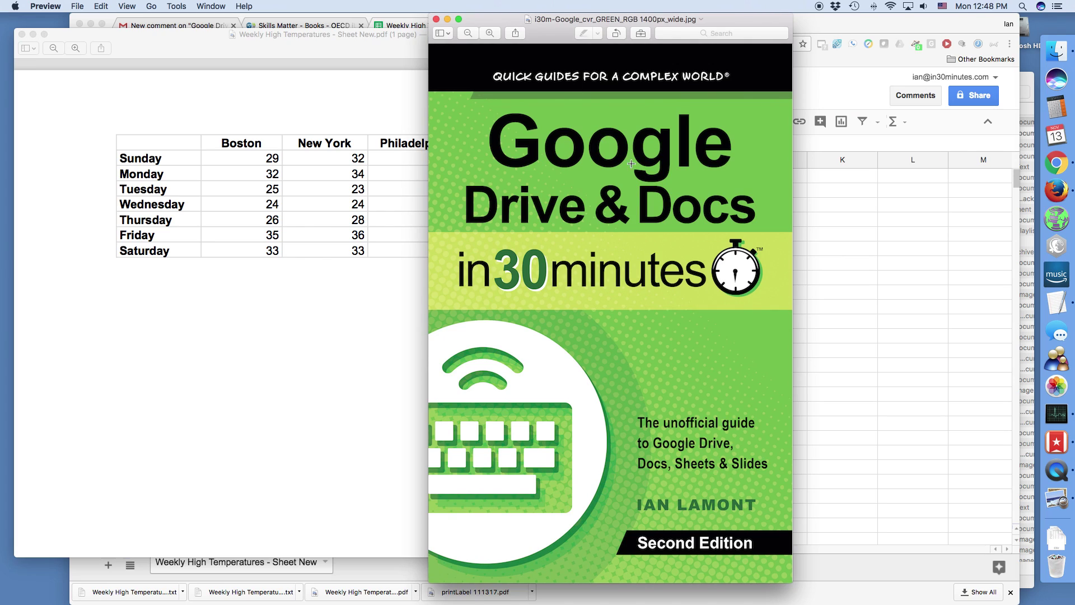